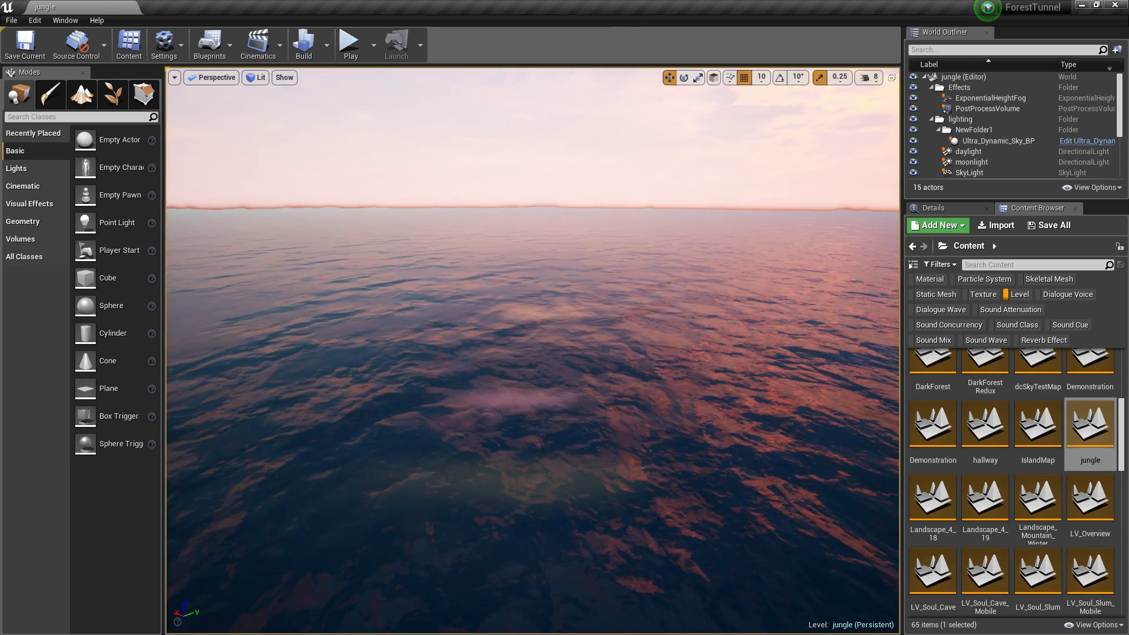
Step: Enter landscape editing and start a new landscape from the Manage tools
{"action": "right_click_drag", "start_coordinate": [587, 271], "coordinate": [741, 270]}
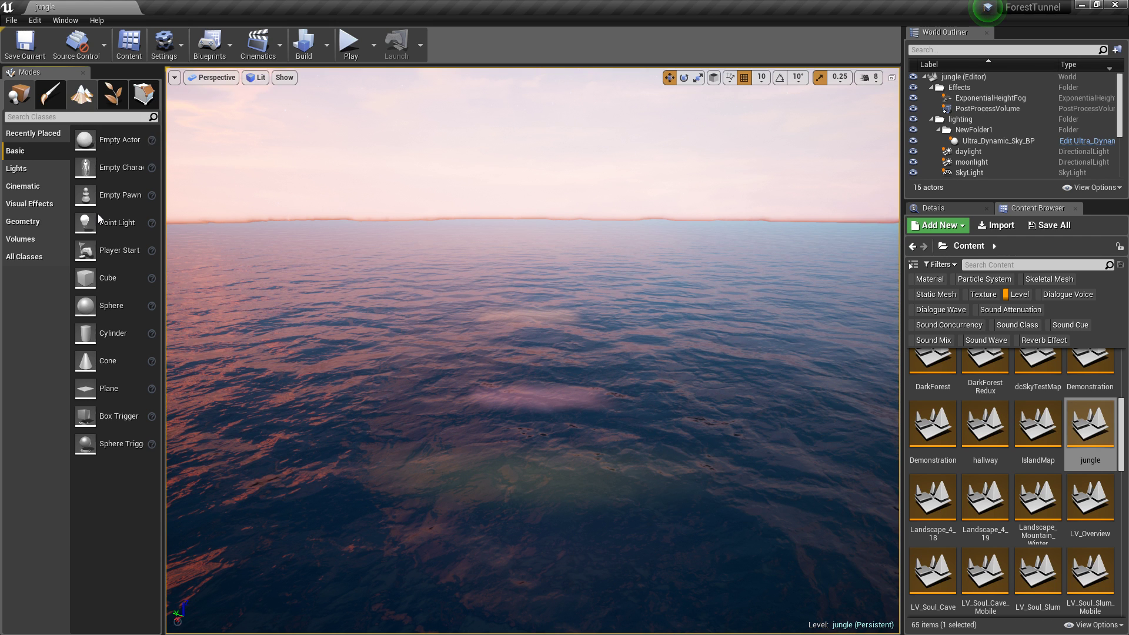
{"action": "key", "text": "shift+3"}
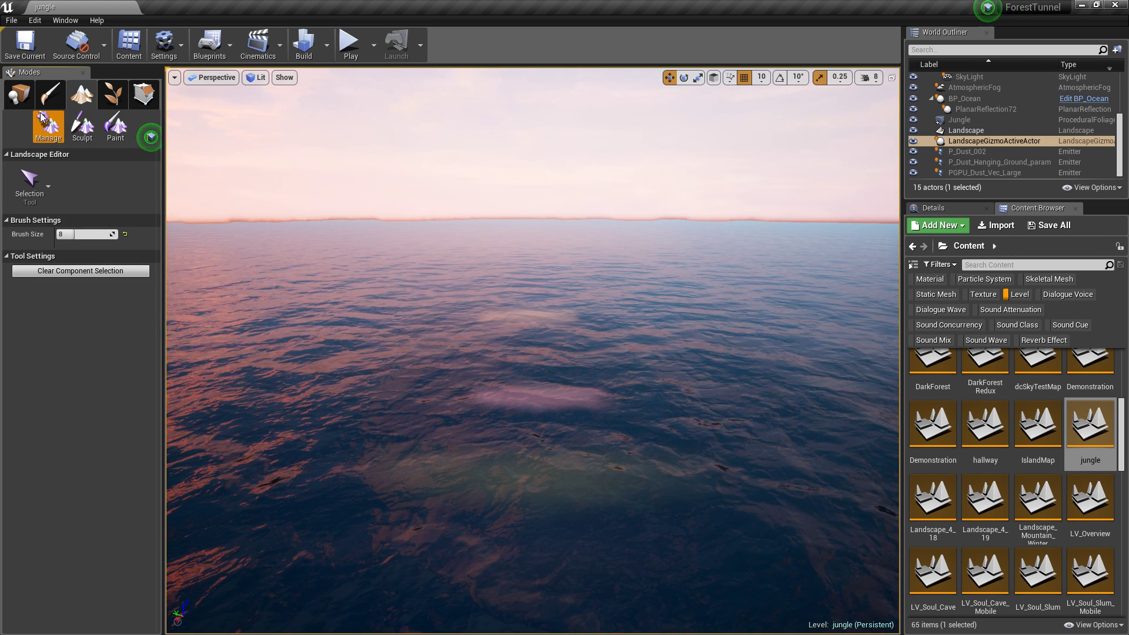
{"action": "left_click", "coordinate": [34, 198]}
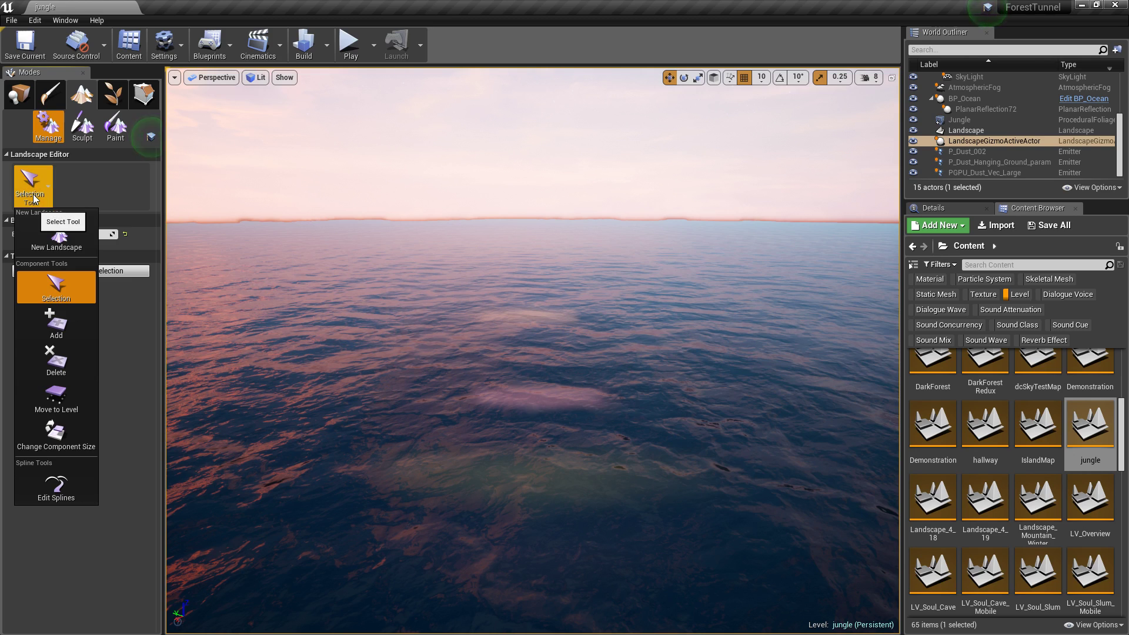
{"action": "left_click", "coordinate": [65, 252]}
Step: Move the new landscape preview along the Y axis, away from the existing island and out over open water
{"action": "right_click_drag", "start_coordinate": [474, 281], "coordinate": [377, 219]}
{"action": "left_click_drag", "start_coordinate": [625, 330], "coordinate": [821, 318]}
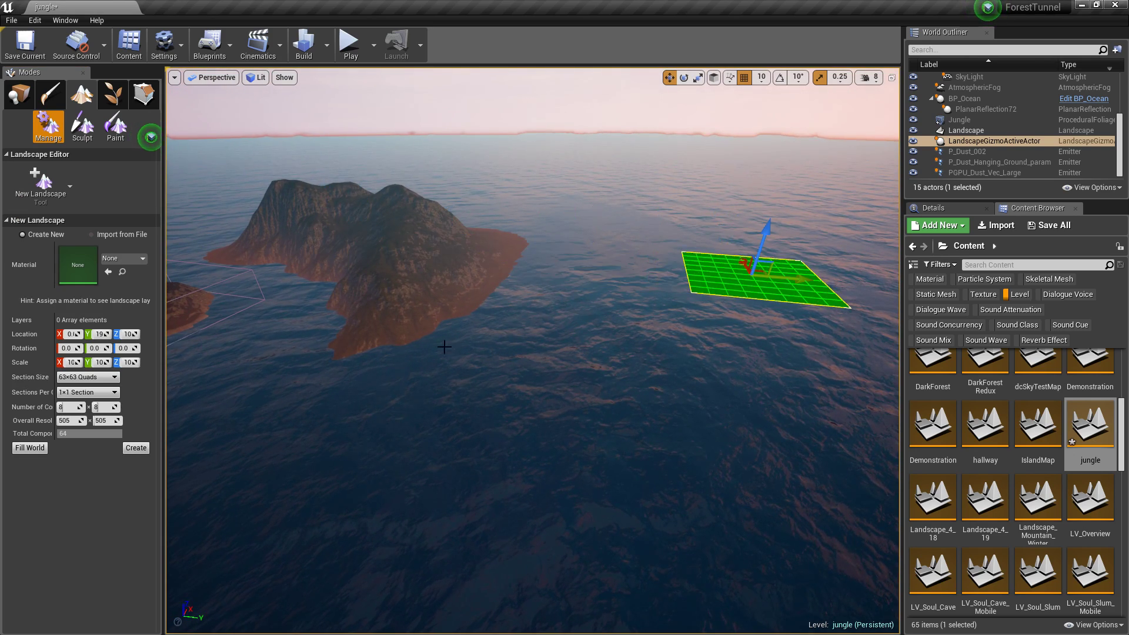
{"action": "right_click_drag", "start_coordinate": [443, 346], "coordinate": [453, 313]}
{"action": "left_click_drag", "start_coordinate": [465, 295], "coordinate": [804, 267]}
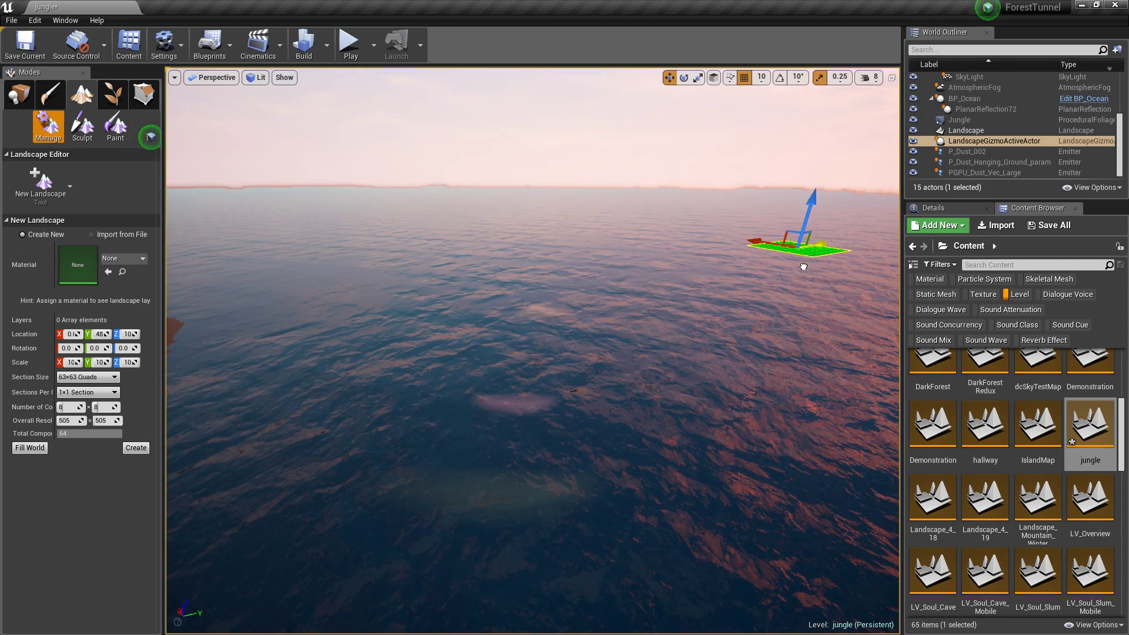
Step: Create the landscape by importing heightmap.raw from the Documents folder
{"action": "right_click_drag", "start_coordinate": [533, 350], "coordinate": [625, 321]}
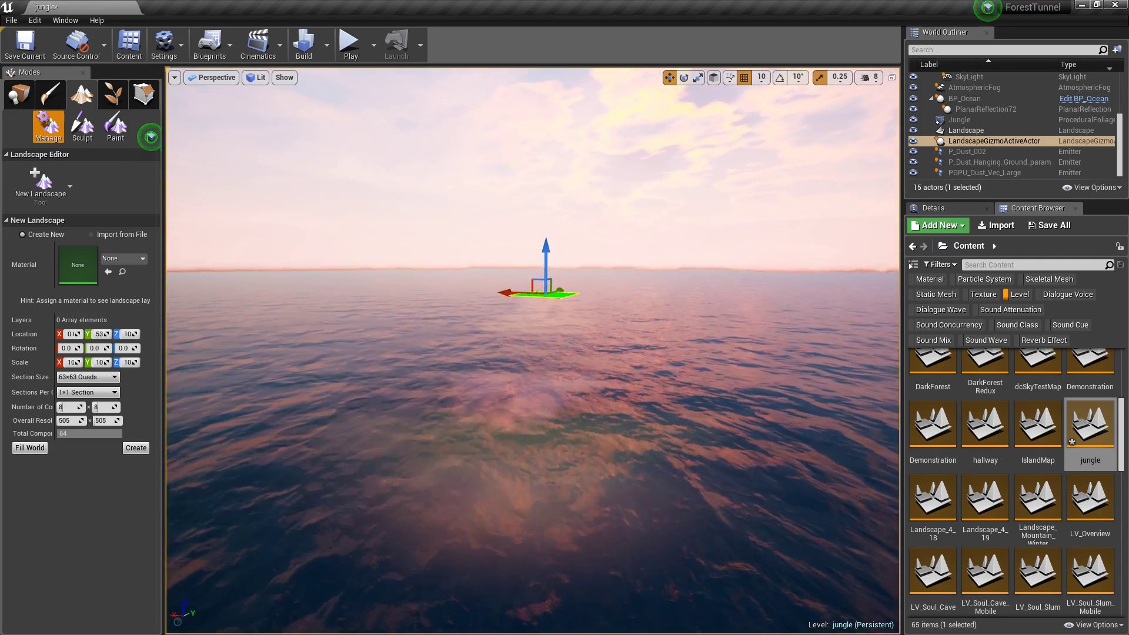
{"action": "key", "text": "w"}
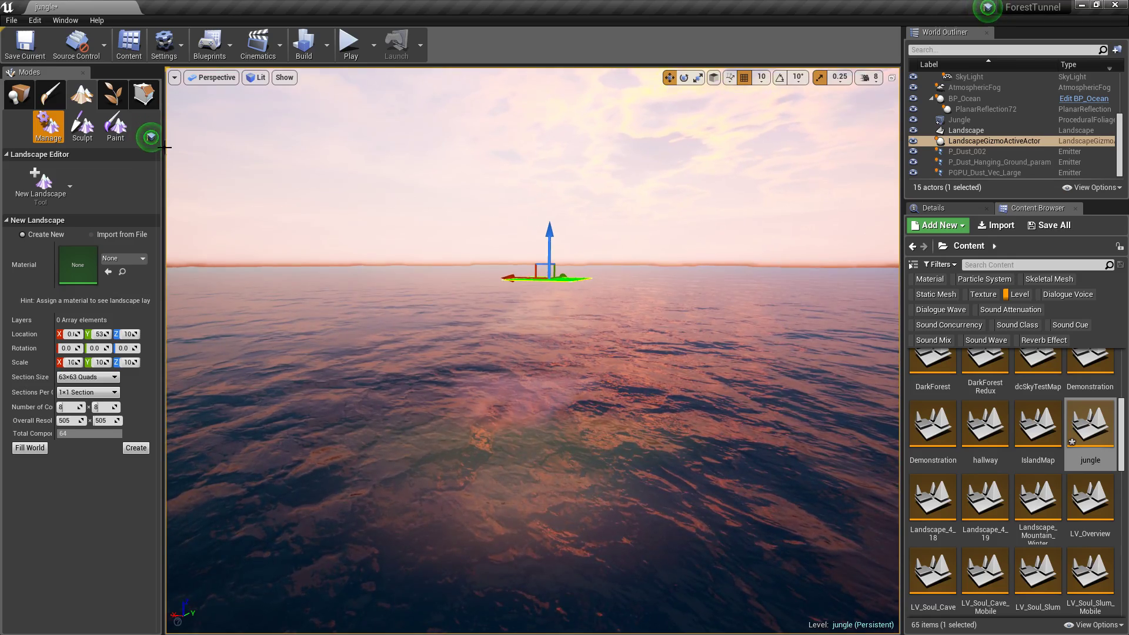
{"action": "right_click_drag", "start_coordinate": [167, 147], "coordinate": [166, 83]}
{"action": "key", "text": "w"}
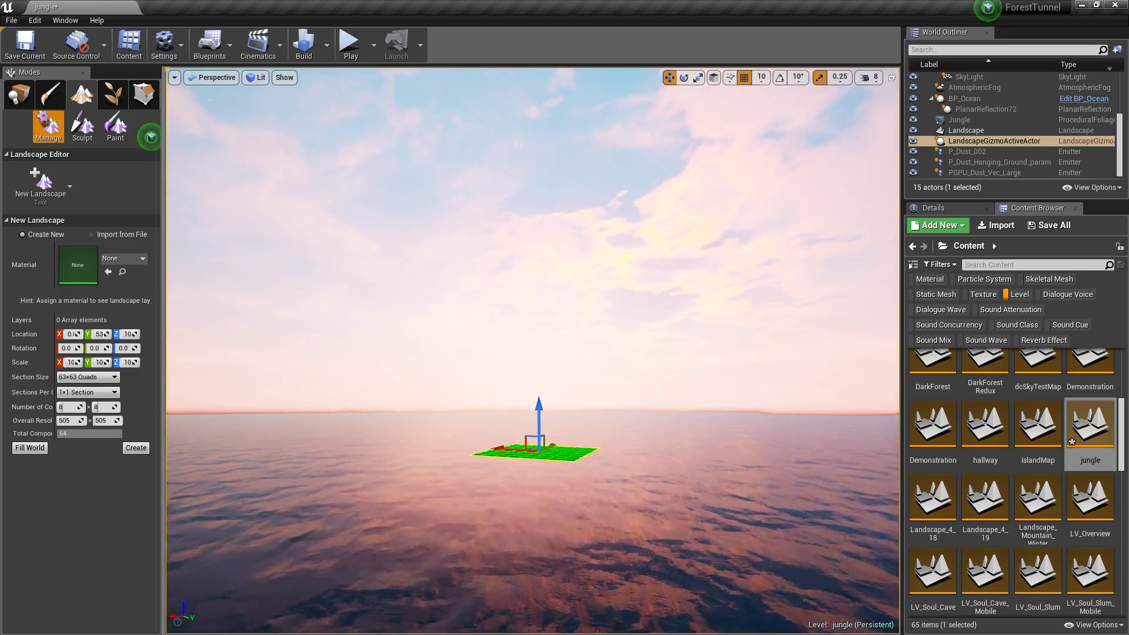
{"action": "right_click_drag", "start_coordinate": [265, 333], "coordinate": [277, 429]}
{"action": "key", "text": "w"}
{"action": "key", "text": "w"}
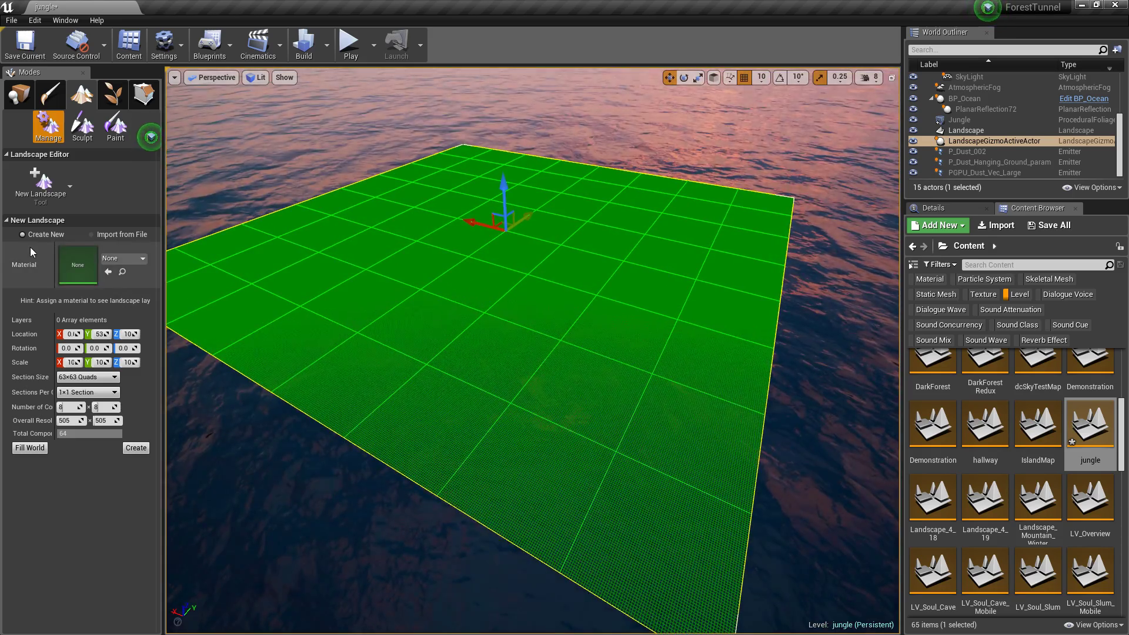
{"action": "left_click", "coordinate": [114, 235]}
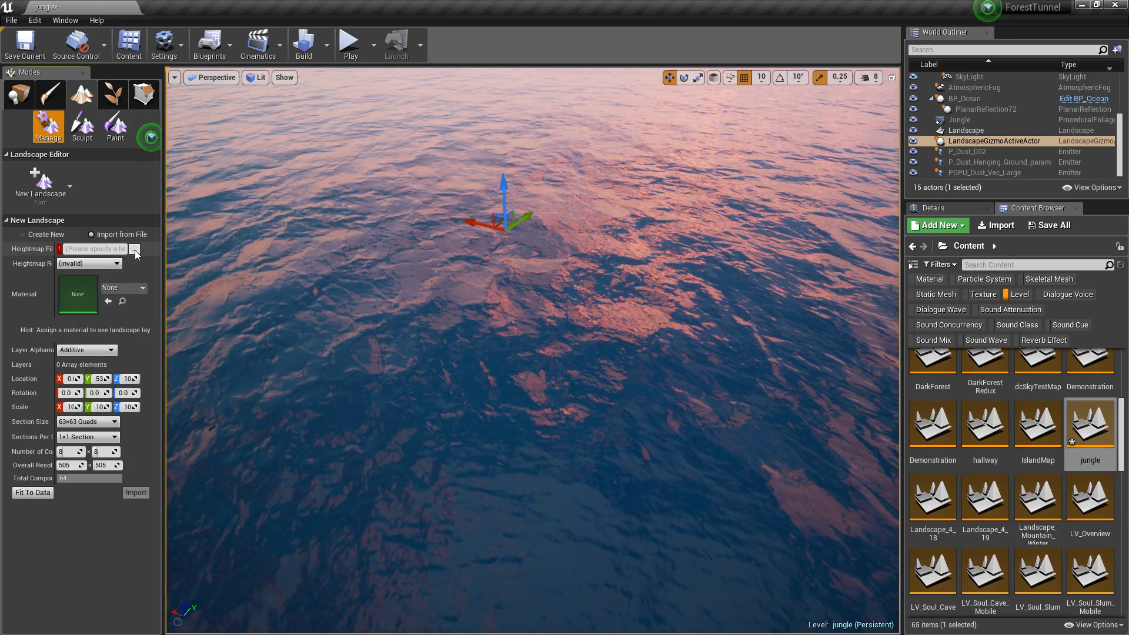
{"action": "left_click", "coordinate": [134, 250]}
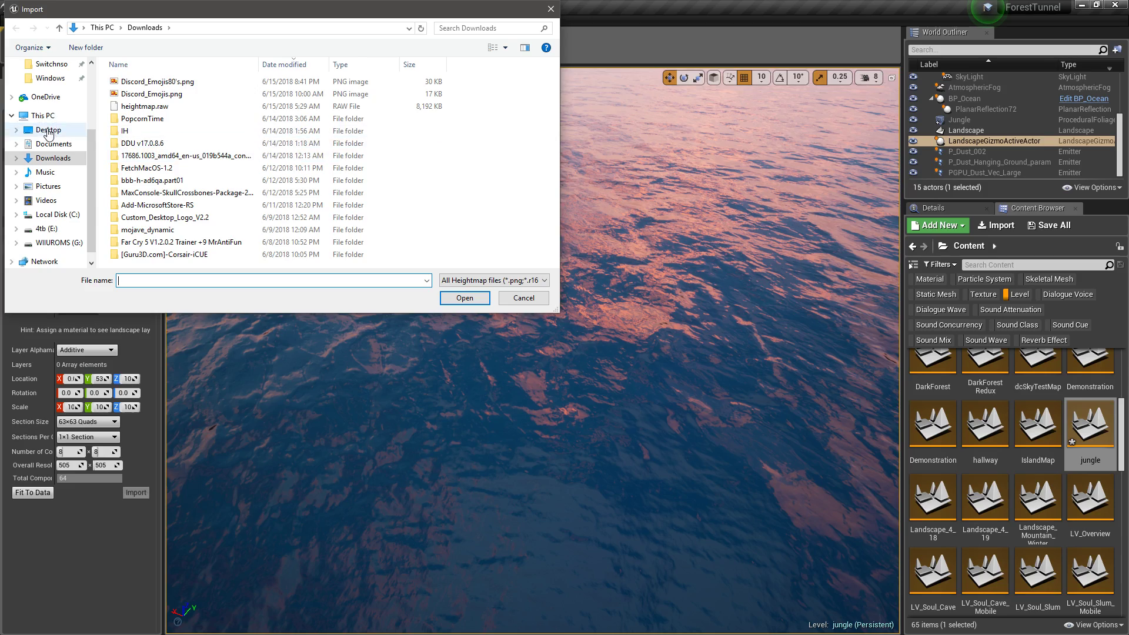
{"action": "left_click", "coordinate": [50, 149]}
{"action": "double_click", "coordinate": [154, 258]}
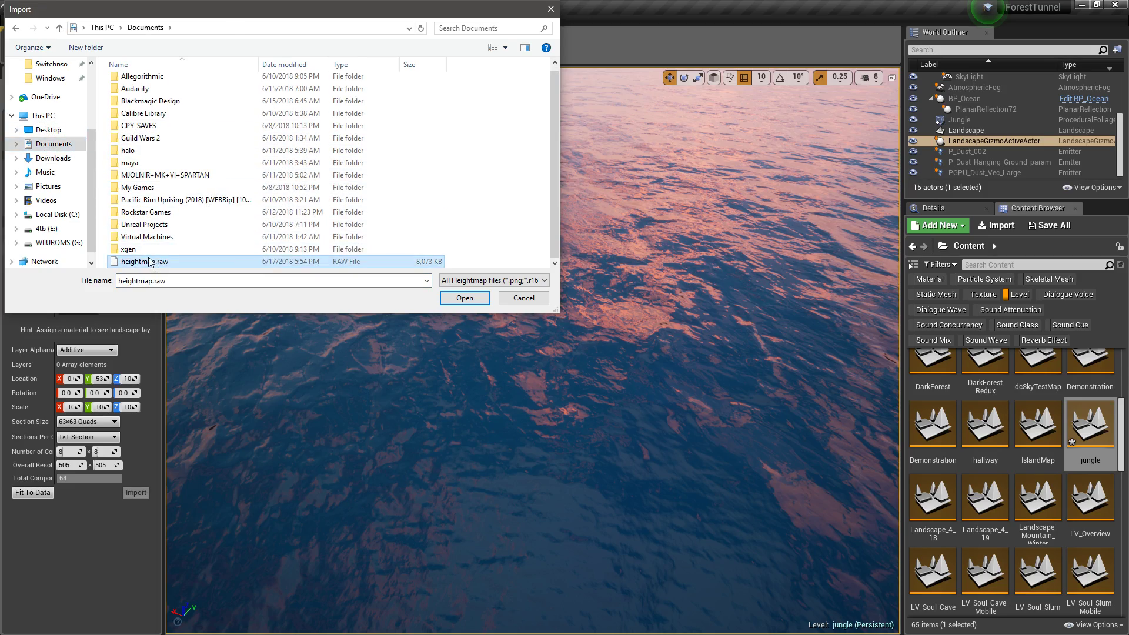
Step: Examine the imported island's slopes, ridges and shoreline from several viewpoints
{"action": "mouse_move", "coordinate": [532, 350]}
{"action": "right_mouse_down"}
{"action": "mouse_move", "coordinate": [533, 306]}
{"action": "mouse_move", "coordinate": [500, 282]}
{"action": "mouse_move", "coordinate": [533, 317]}
{"action": "mouse_move", "coordinate": [544, 306]}
{"action": "mouse_move", "coordinate": [544, 365]}
{"action": "mouse_move", "coordinate": [532, 347]}
{"action": "right_mouse_up"}
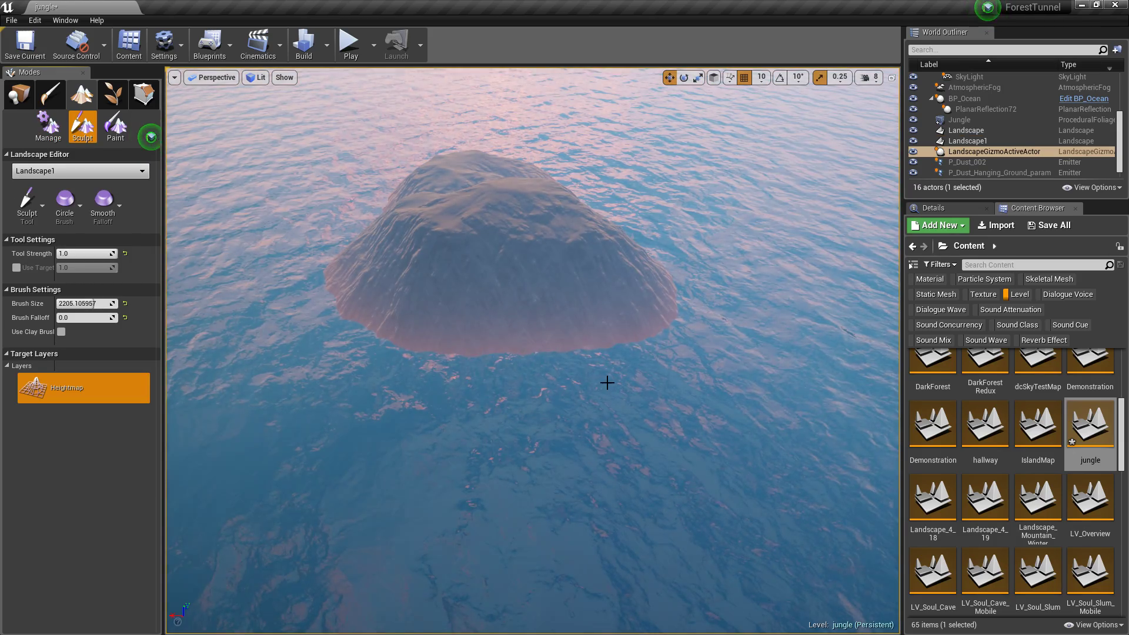
{"action": "key", "text": "w"}
{"action": "right_click_drag", "start_coordinate": [608, 383], "coordinate": [629, 330]}
{"action": "key", "text": "w"}
{"action": "key", "text": "s"}
{"action": "key", "text": "w"}
{"action": "key", "text": "w"}
{"action": "key", "text": "e"}
{"action": "key", "text": "a"}
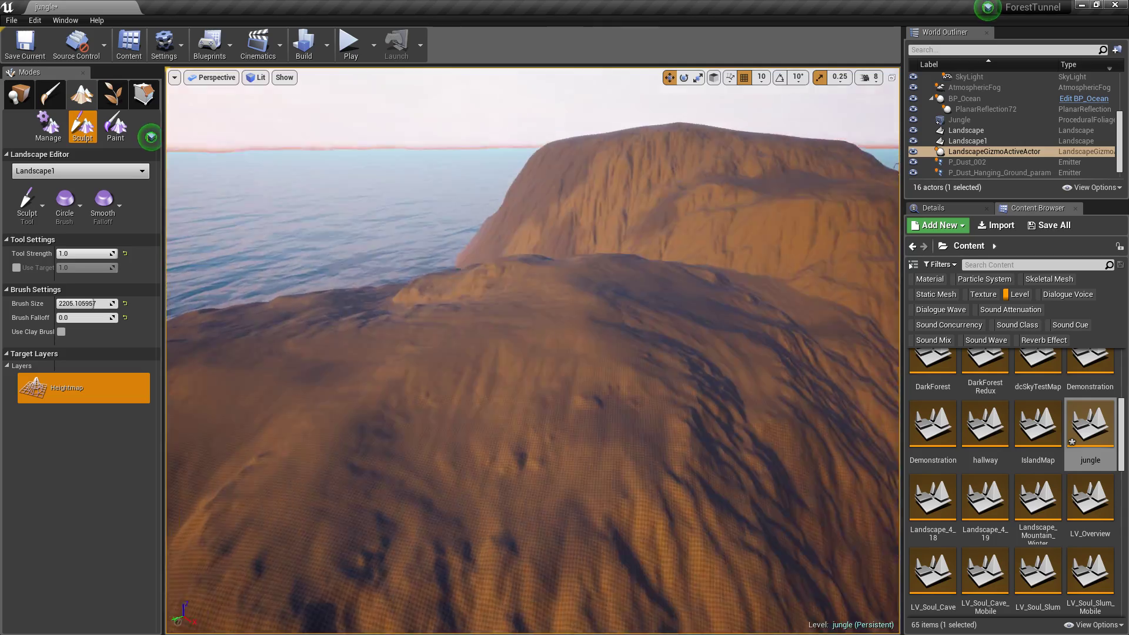
{"action": "key", "text": "a"}
{"action": "right_click_drag", "start_coordinate": [629, 330], "coordinate": [770, 318]}
{"action": "mouse_move", "coordinate": [648, 289]}
{"action": "right_mouse_down"}
{"action": "mouse_move", "coordinate": [641, 265]}
{"action": "mouse_move", "coordinate": [635, 297]}
{"action": "mouse_move", "coordinate": [553, 365]}
{"action": "right_mouse_up"}
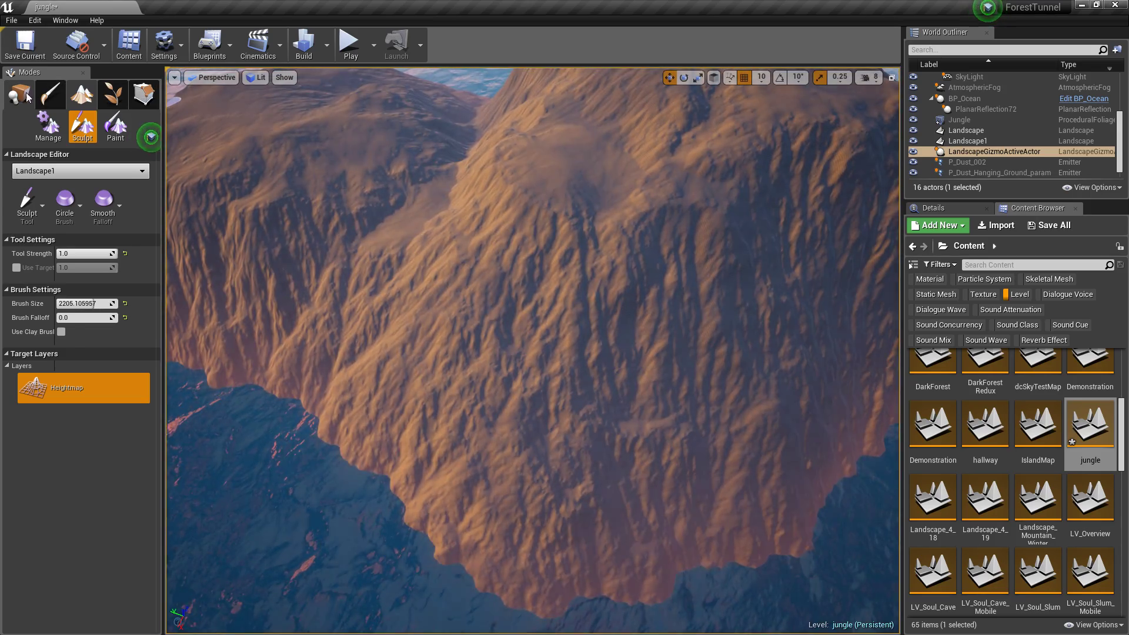
Step: Select the imported island landscape and export it as jungle.fbx to the Documents folder with FBX 2018 compatibility
{"action": "key", "text": "shift+1"}
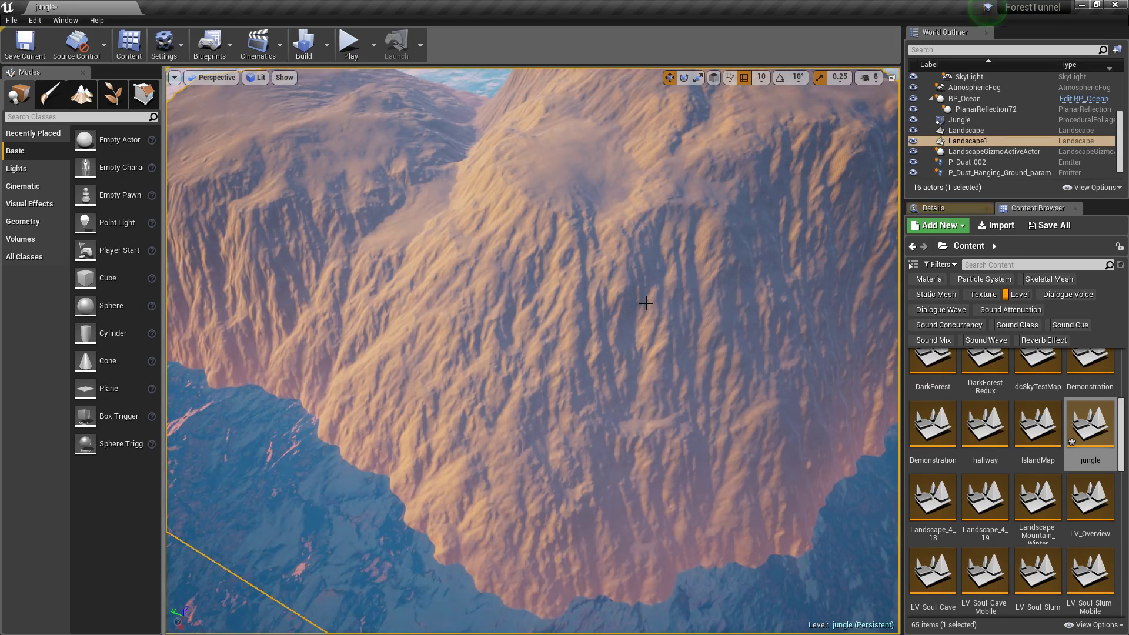
{"action": "left_click", "coordinate": [636, 303]}
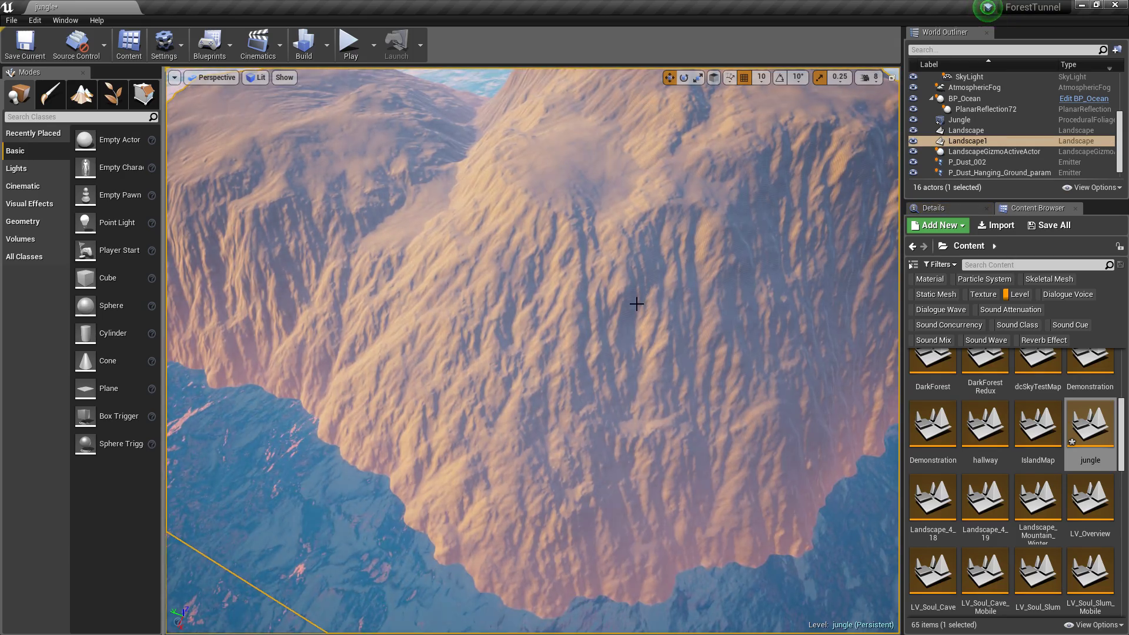
{"action": "key", "text": "f"}
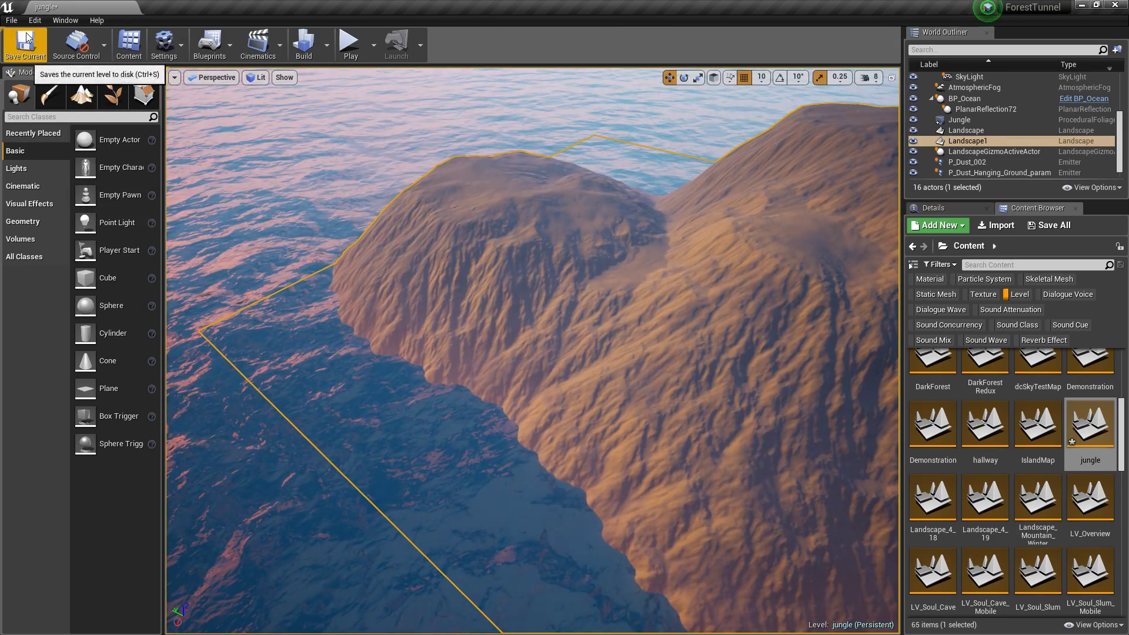
{"action": "left_click", "coordinate": [11, 20]}
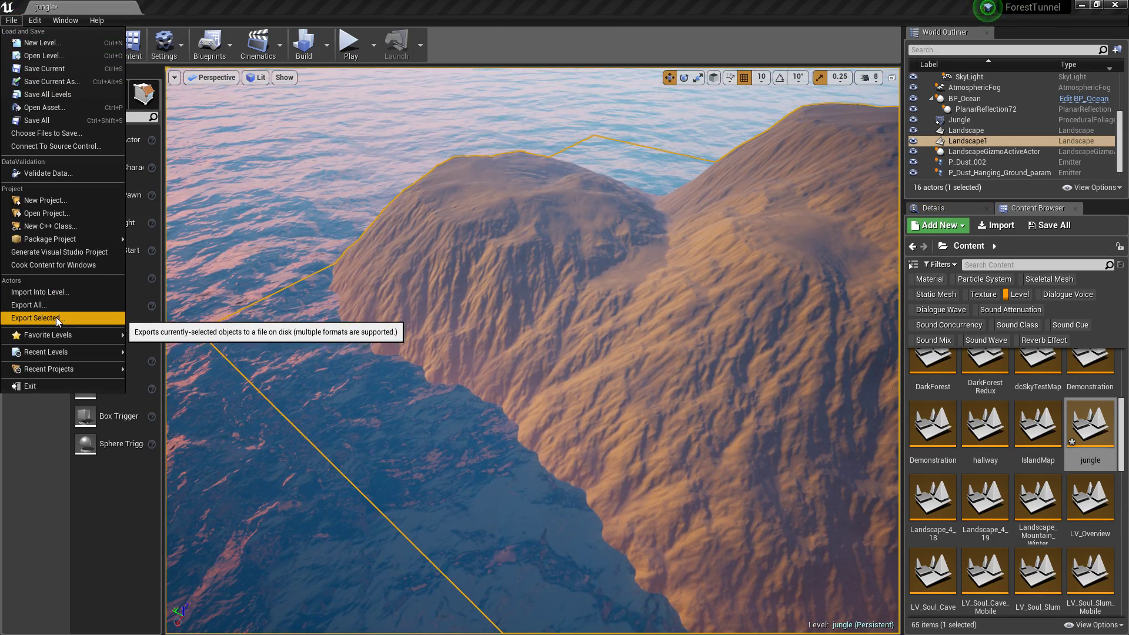
{"action": "left_click", "coordinate": [37, 317]}
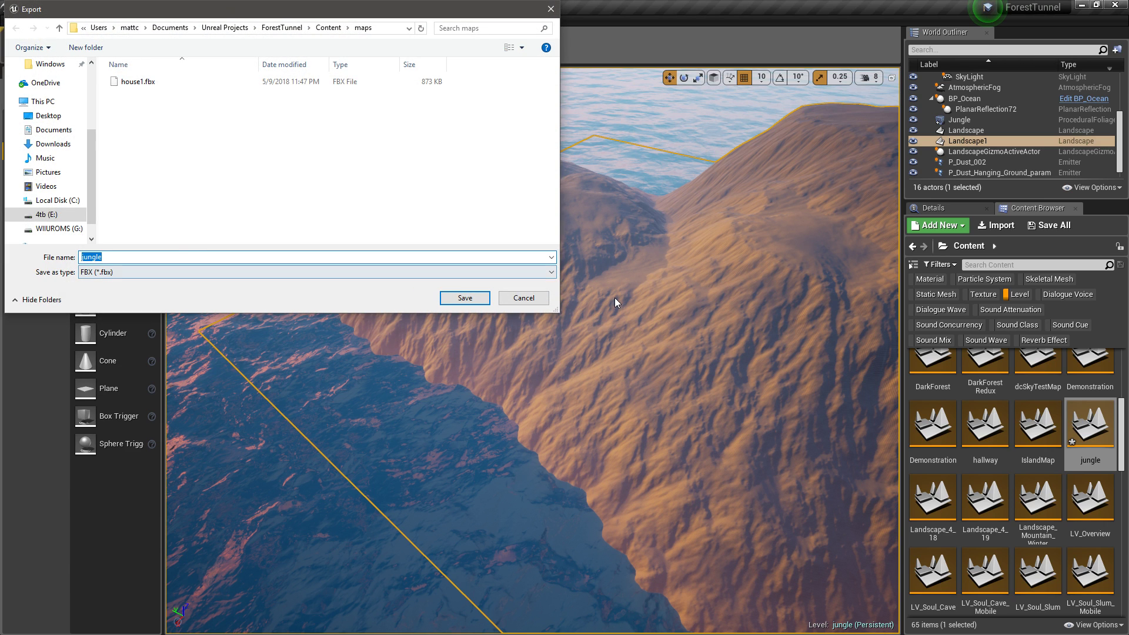
{"action": "left_click", "coordinate": [49, 132]}
{"action": "left_click", "coordinate": [464, 299]}
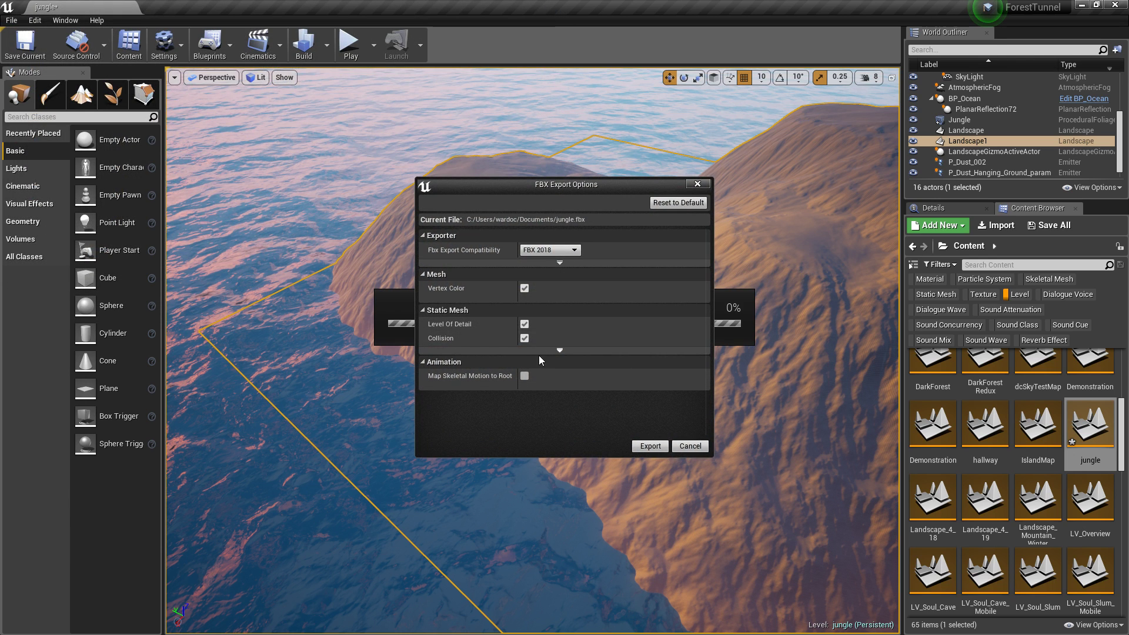
{"action": "left_click", "coordinate": [650, 446]}
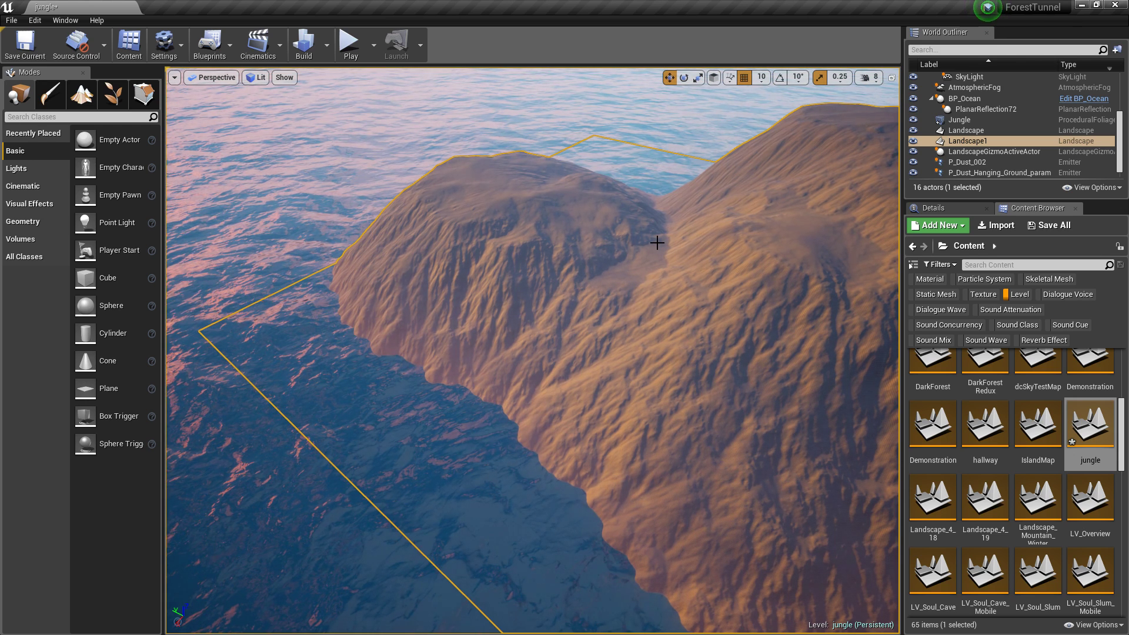
Step: Inspect the imported island from the water, along its slopes and from a distance
{"action": "right_click_drag", "start_coordinate": [625, 246], "coordinate": [894, 144]}
{"action": "key", "text": "w"}
{"action": "key", "text": "a"}
{"action": "key", "text": "w"}
{"action": "key", "text": "a"}
{"action": "right_click_drag", "start_coordinate": [583, 219], "coordinate": [547, 216]}
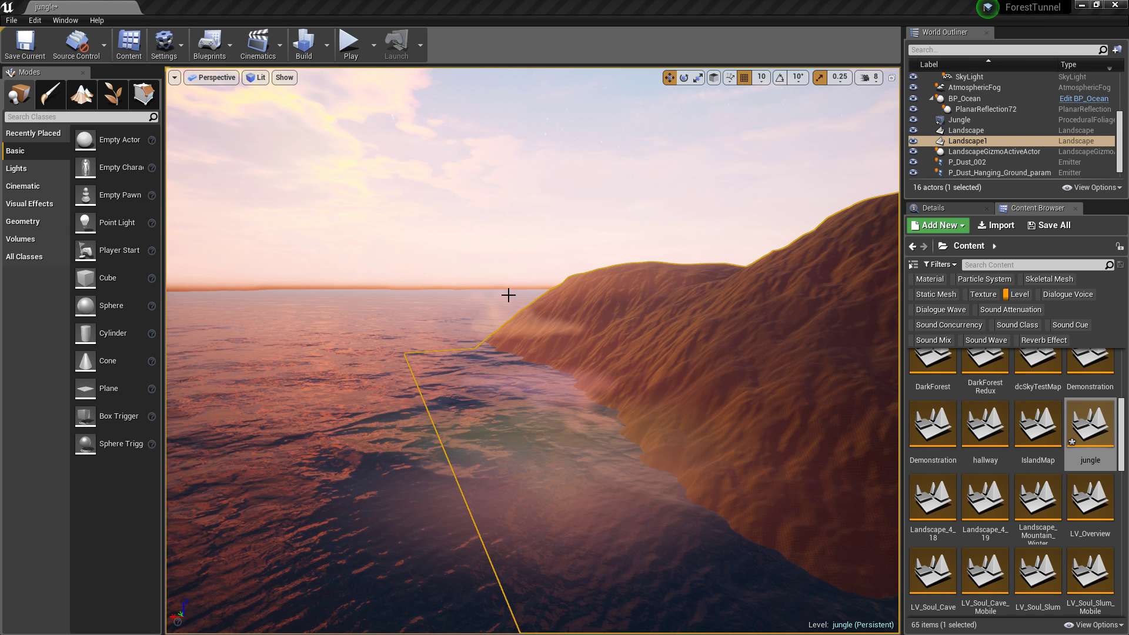
{"action": "right_click_drag", "start_coordinate": [508, 295], "coordinate": [503, 287]}
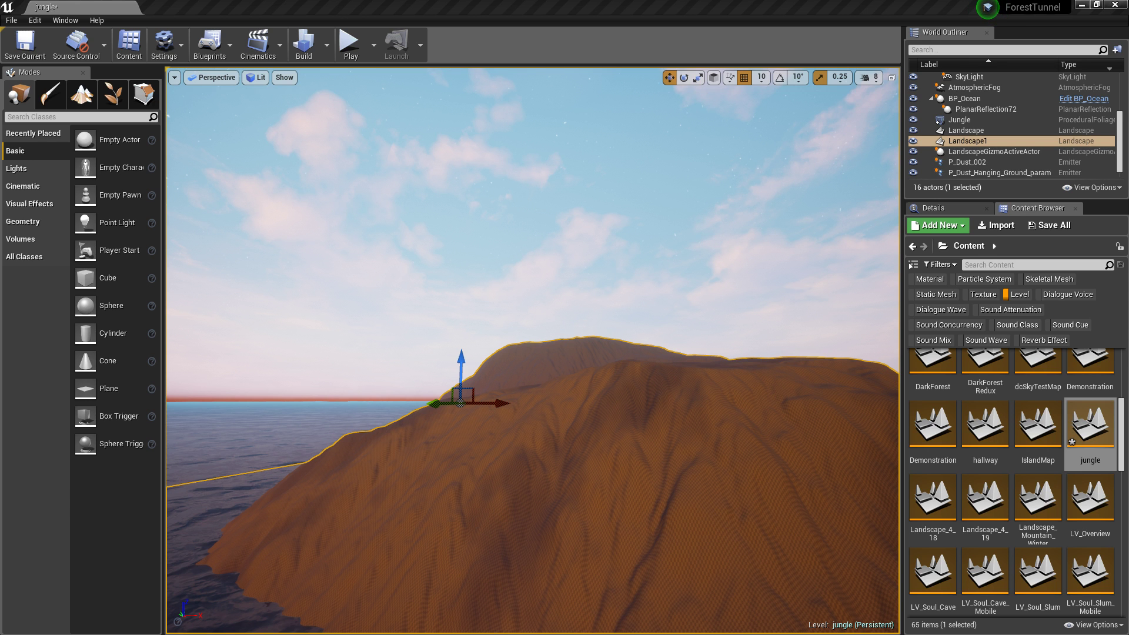
{"action": "mouse_move", "coordinate": [484, 340]}
{"action": "right_mouse_down"}
{"action": "mouse_move", "coordinate": [500, 358]}
{"action": "mouse_move", "coordinate": [470, 333]}
{"action": "mouse_move", "coordinate": [484, 343]}
{"action": "right_mouse_up"}
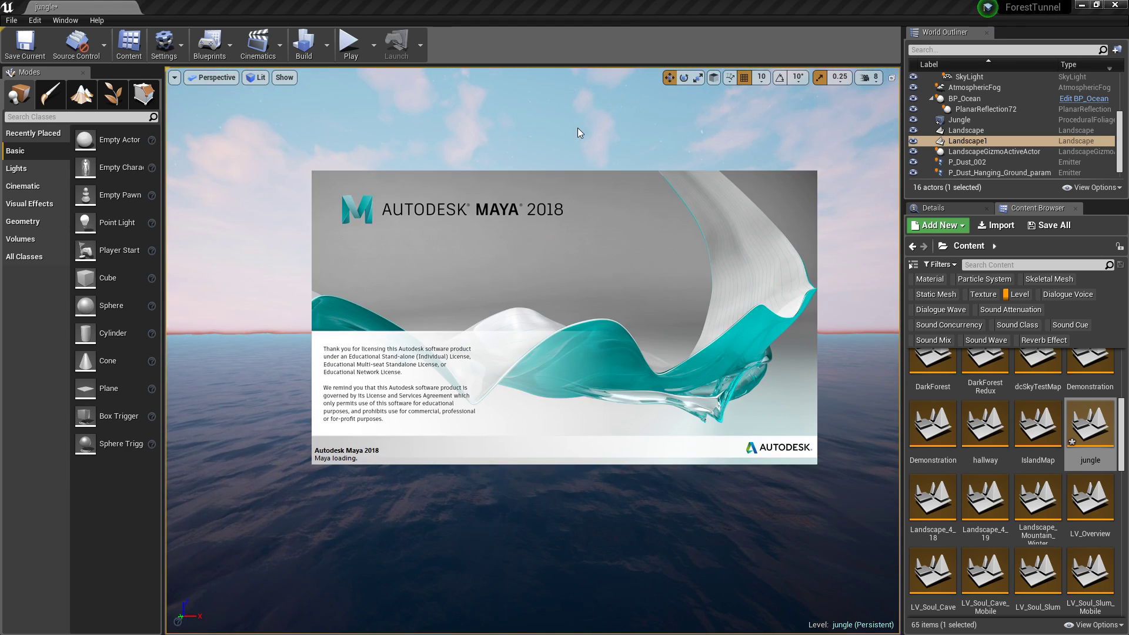
{"action": "right_click_drag", "start_coordinate": [579, 133], "coordinate": [483, 141]}
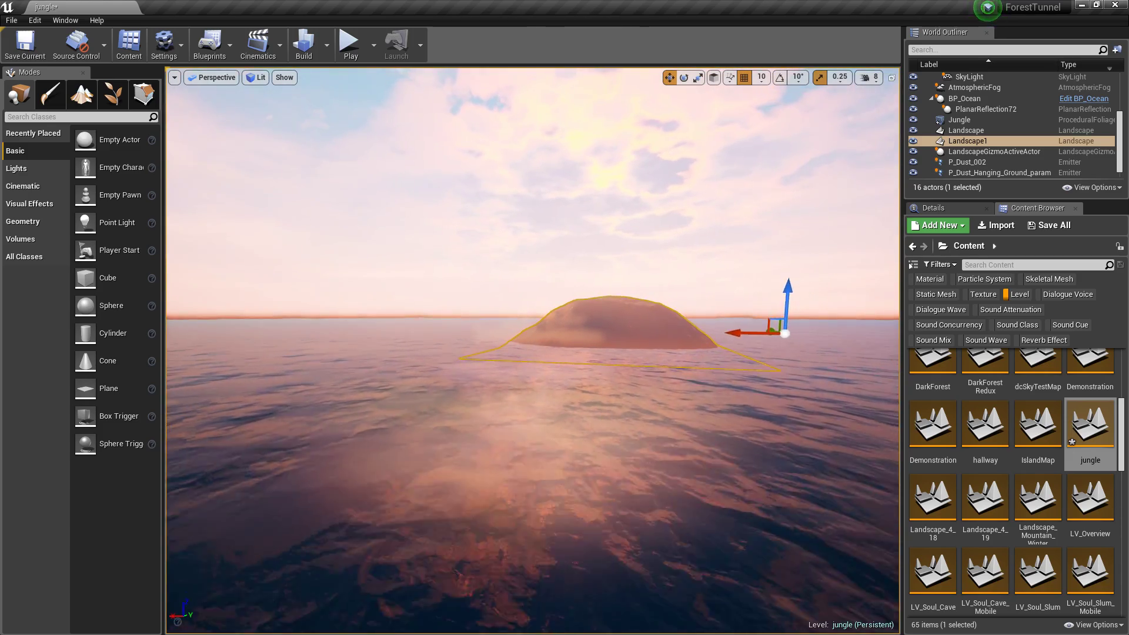
{"action": "right_click_drag", "start_coordinate": [578, 443], "coordinate": [577, 444]}
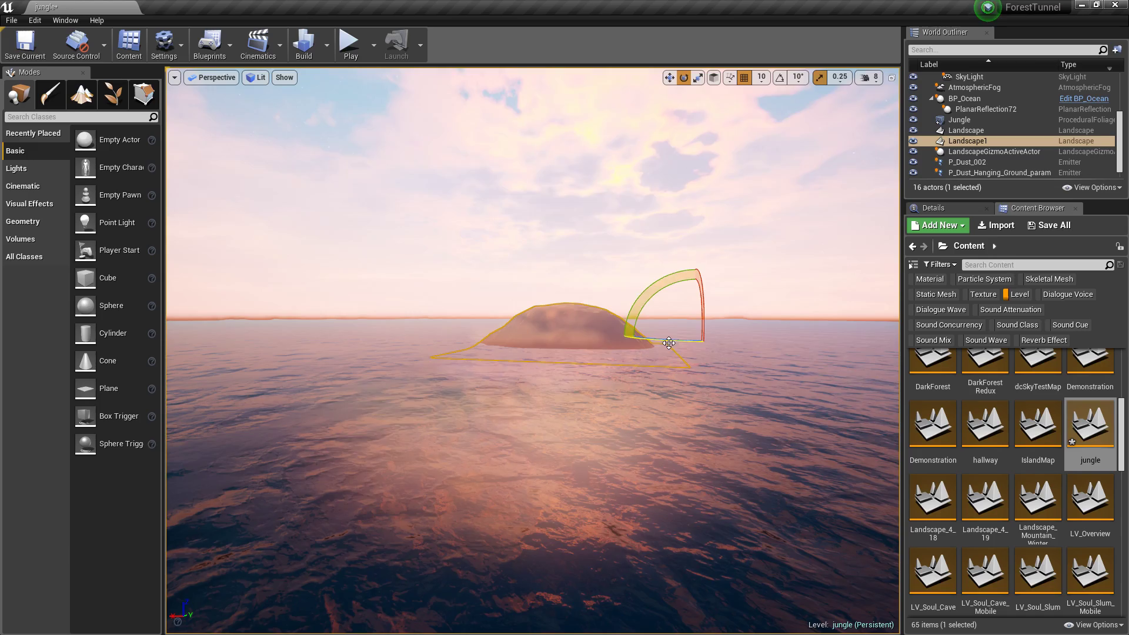
Step: Play the level from a spot on the jungle island's sand, look out to sea and stop the session
{"action": "right_click_drag", "start_coordinate": [533, 350], "coordinate": [588, 353]}
{"action": "key", "text": "w"}
{"action": "key", "text": "w"}
{"action": "key", "text": "Escape"}
{"action": "key", "text": "a"}
{"action": "key", "text": "w"}
{"action": "key", "text": "w"}
{"action": "key", "text": "w"}
{"action": "right_click", "coordinate": [615, 496]}
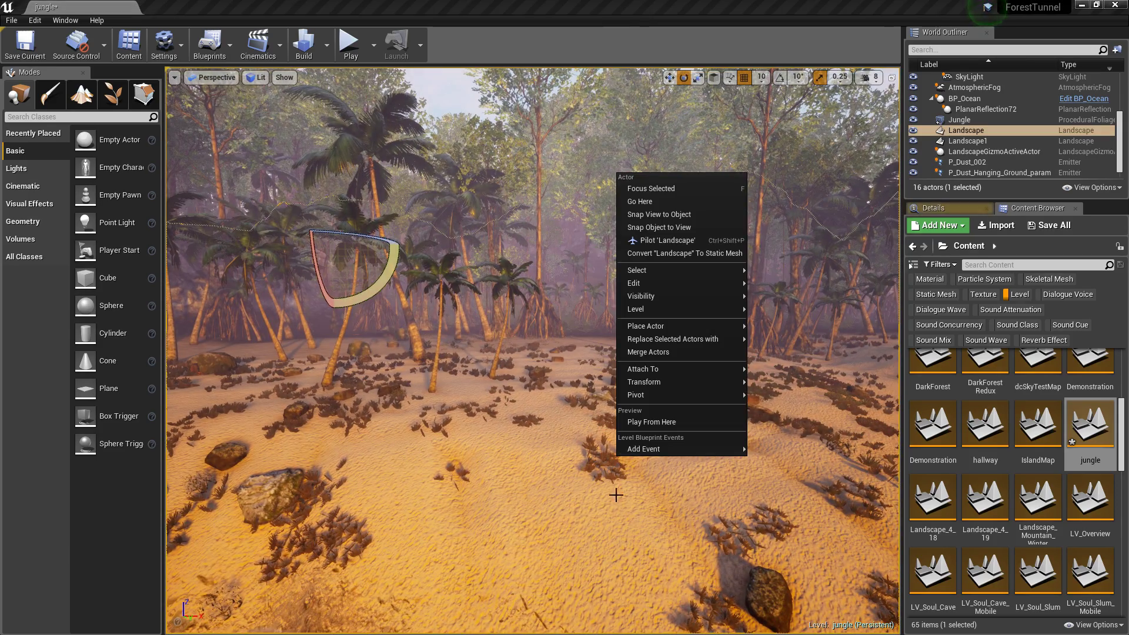
{"action": "left_click", "coordinate": [672, 425]}
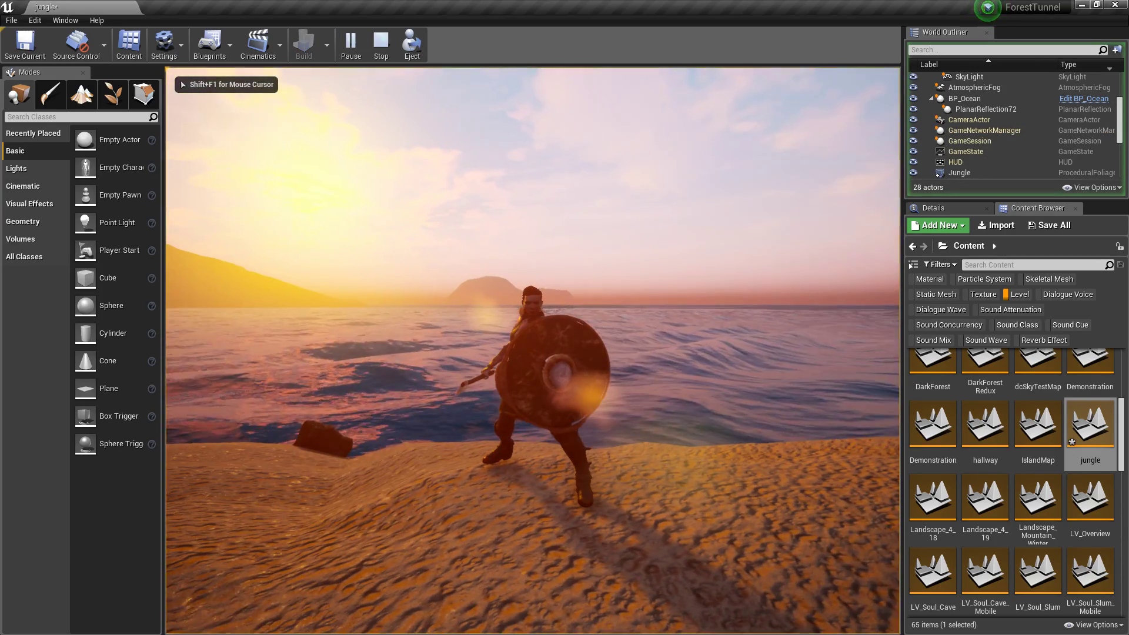
{"action": "key", "text": "Escape"}
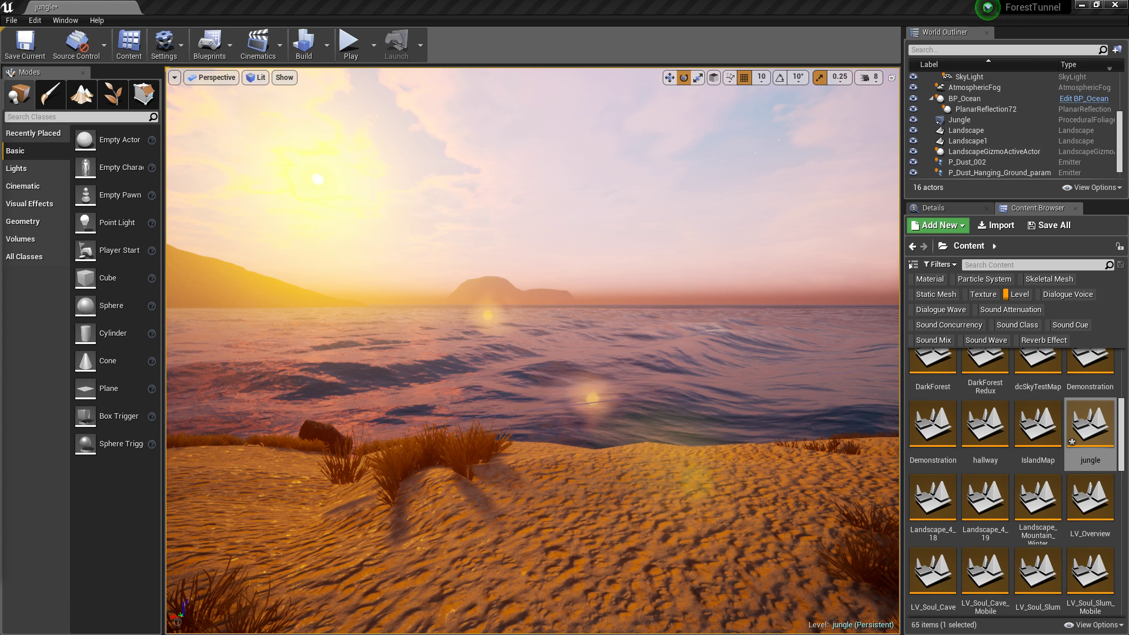
Step: Switch to Maya and import jungle.fbx from the Documents folder
{"action": "key", "text": "alt+Tab"}
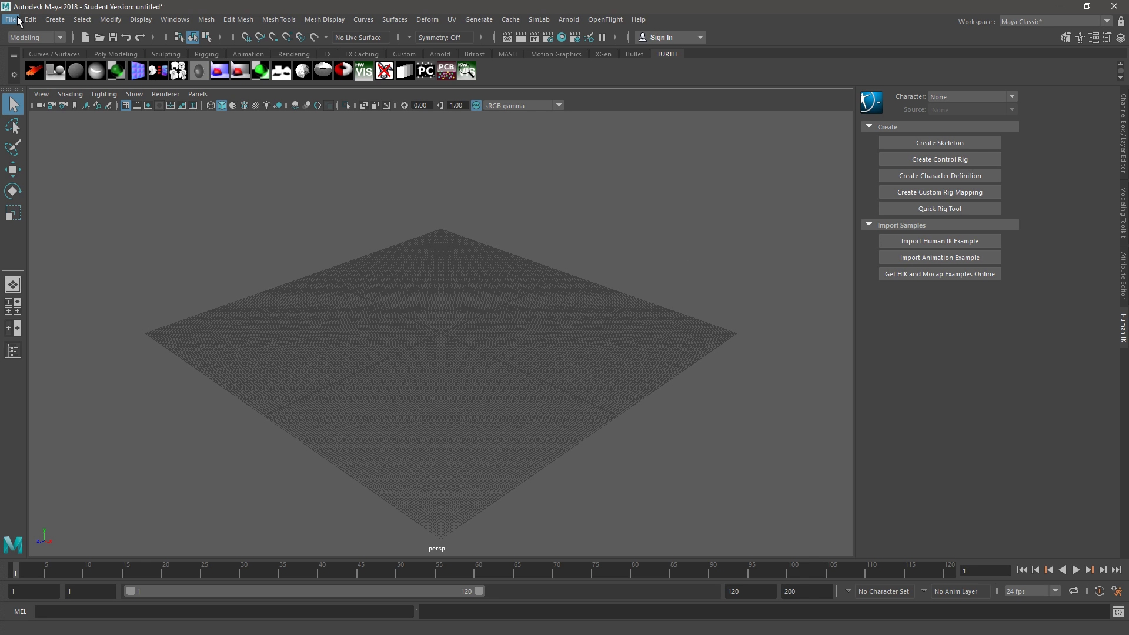
{"action": "left_click", "coordinate": [11, 20]}
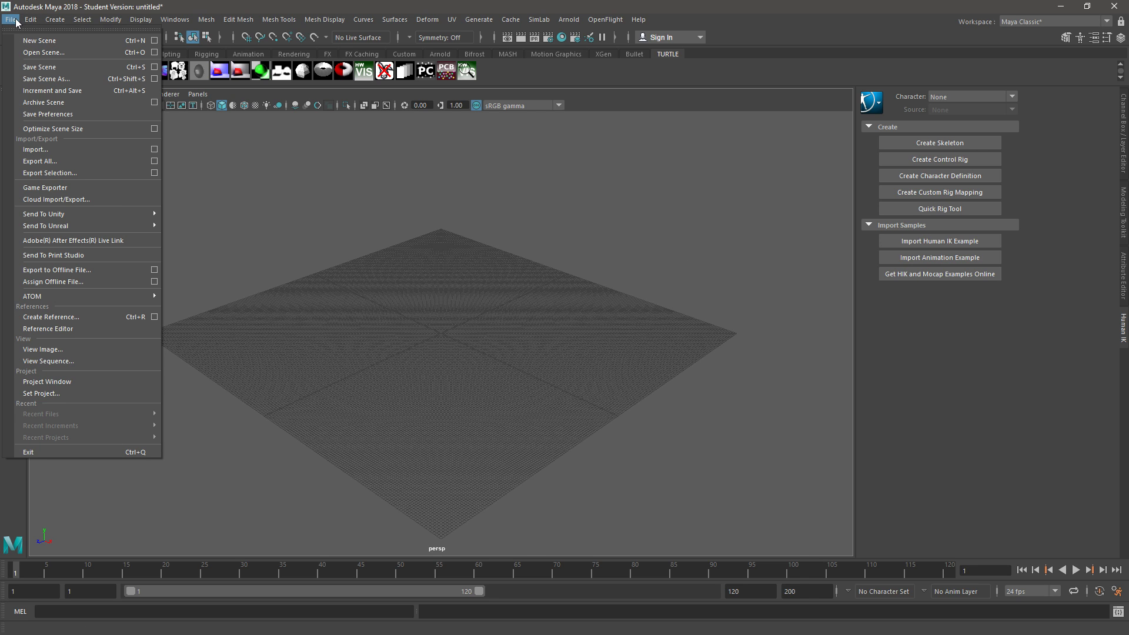
{"action": "left_click", "coordinate": [81, 151]}
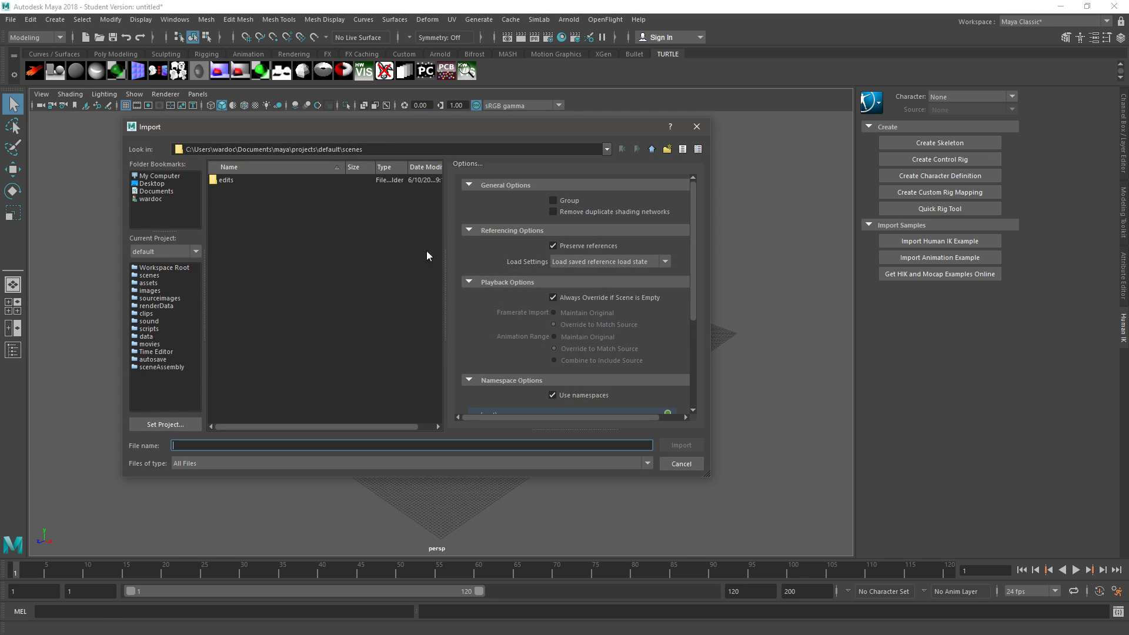
{"action": "left_click", "coordinate": [155, 191]}
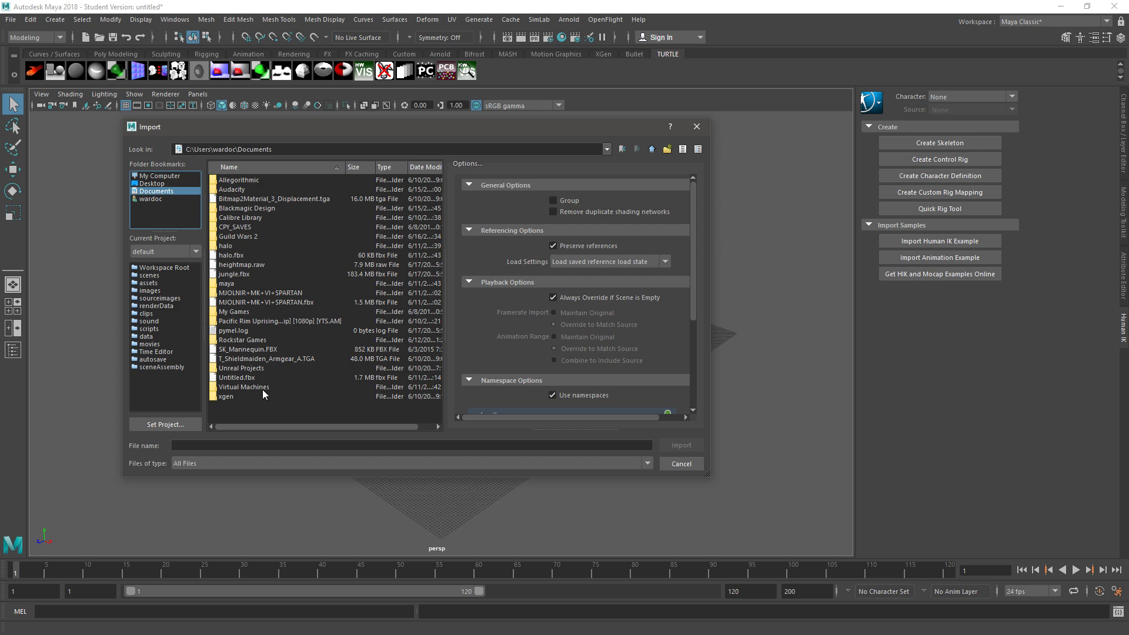
{"action": "double_click", "coordinate": [227, 284]}
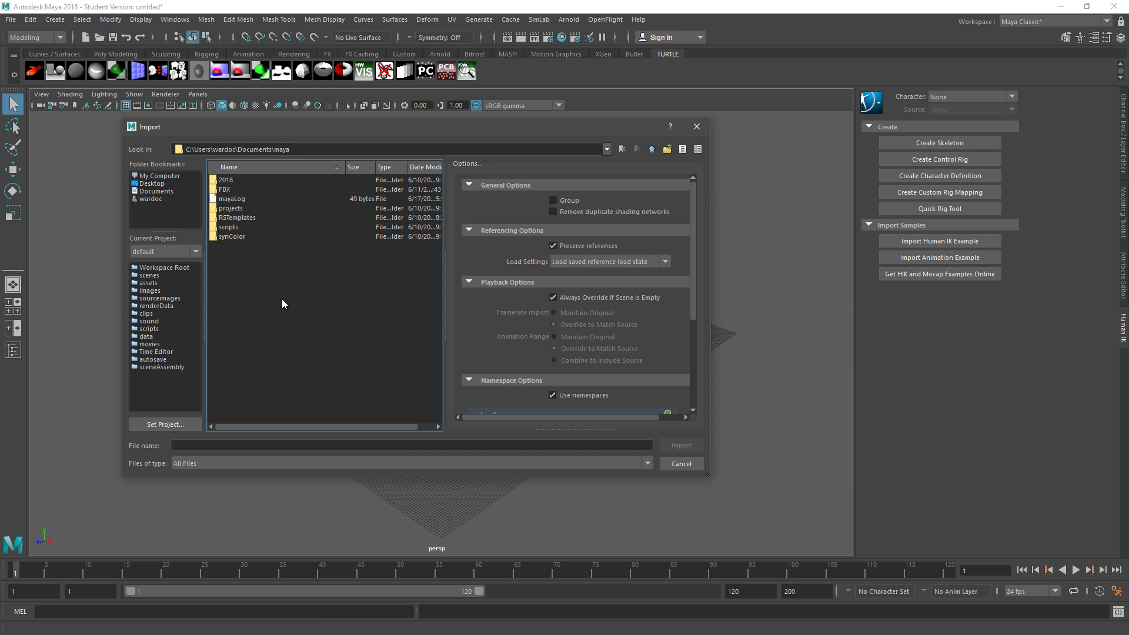
{"action": "left_click", "coordinate": [620, 149]}
{"action": "double_click", "coordinate": [238, 274]}
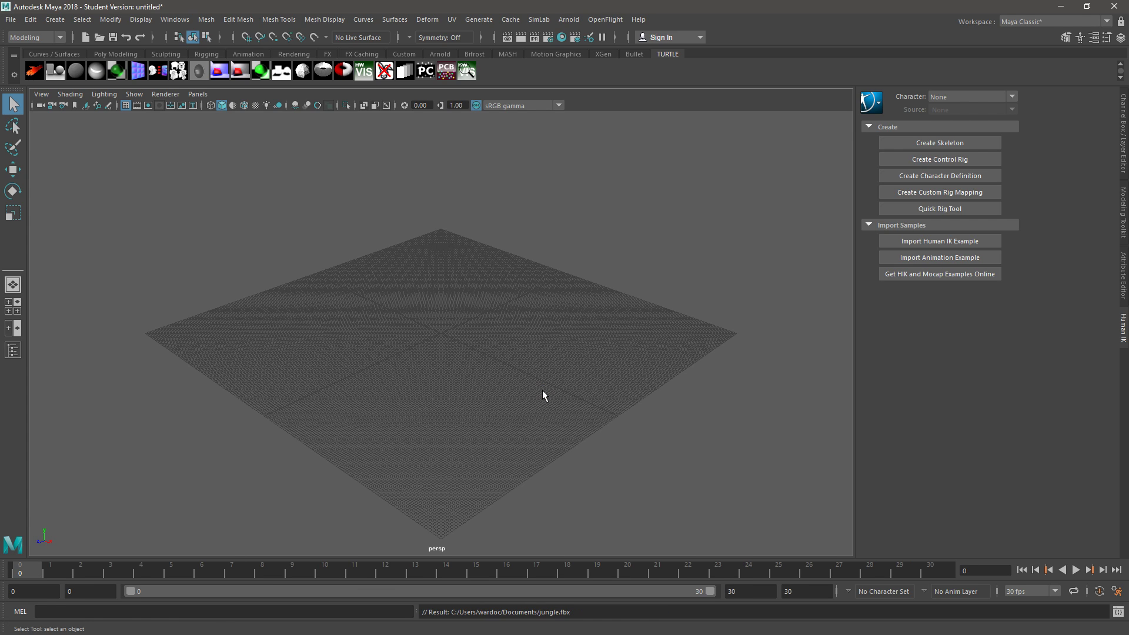
Step: Open the attributes of the perspective camera
{"action": "scroll", "coordinate": [524, 404], "scroll_direction": "down", "scroll_amount": 15}
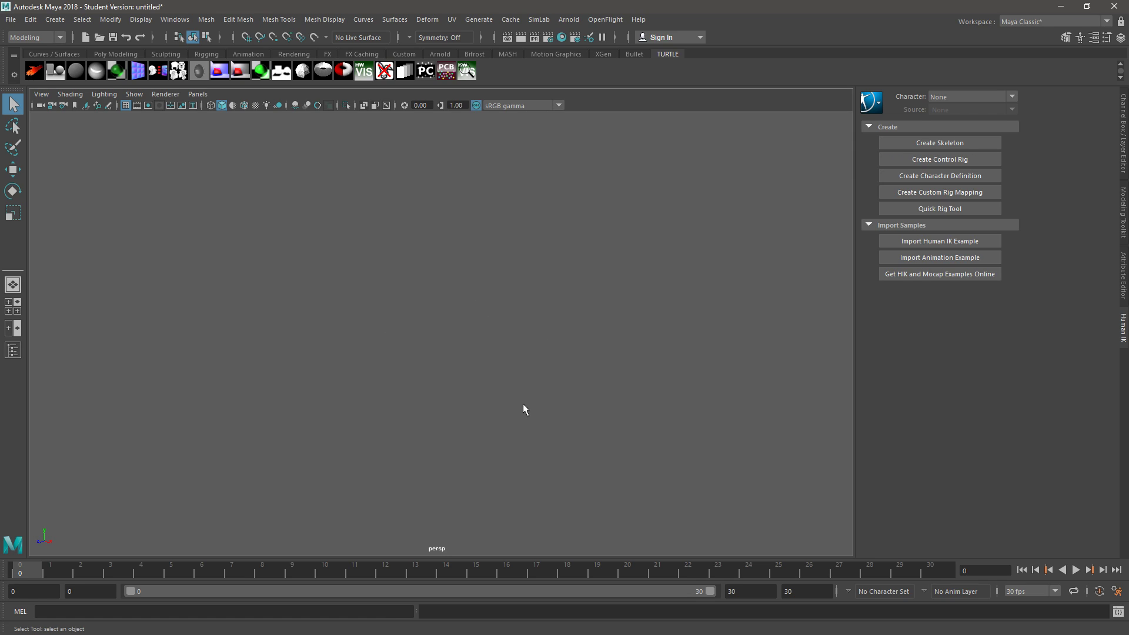
{"action": "scroll", "coordinate": [524, 403], "scroll_direction": "up", "scroll_amount": 15}
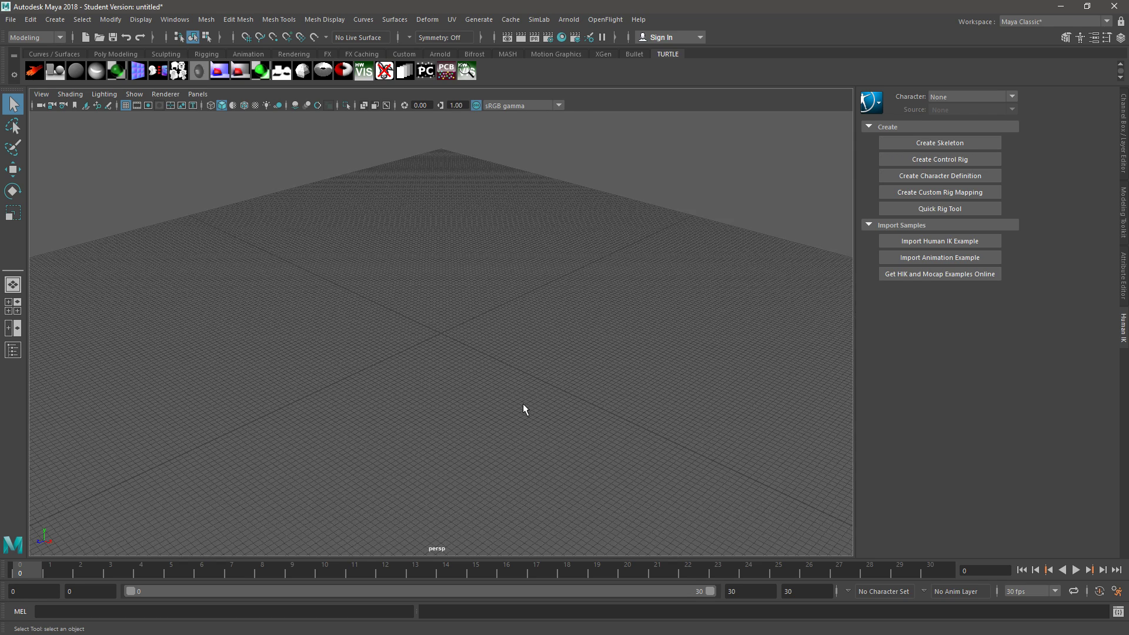
{"action": "scroll", "coordinate": [524, 405], "scroll_direction": "up", "scroll_amount": 5}
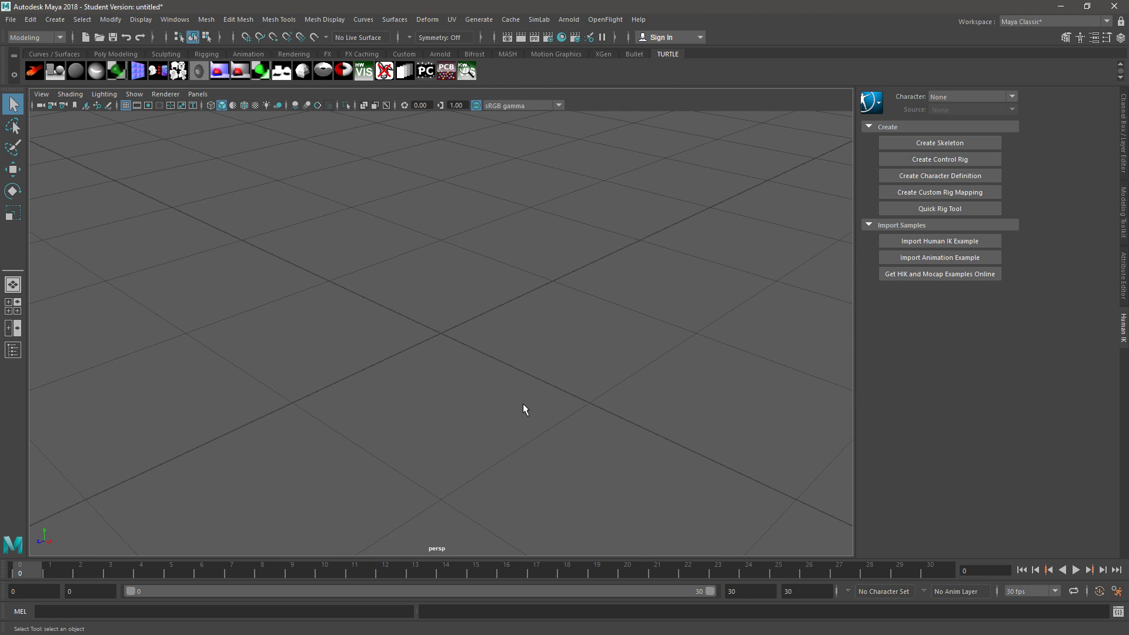
{"action": "scroll", "coordinate": [523, 404], "scroll_direction": "down", "scroll_amount": 8}
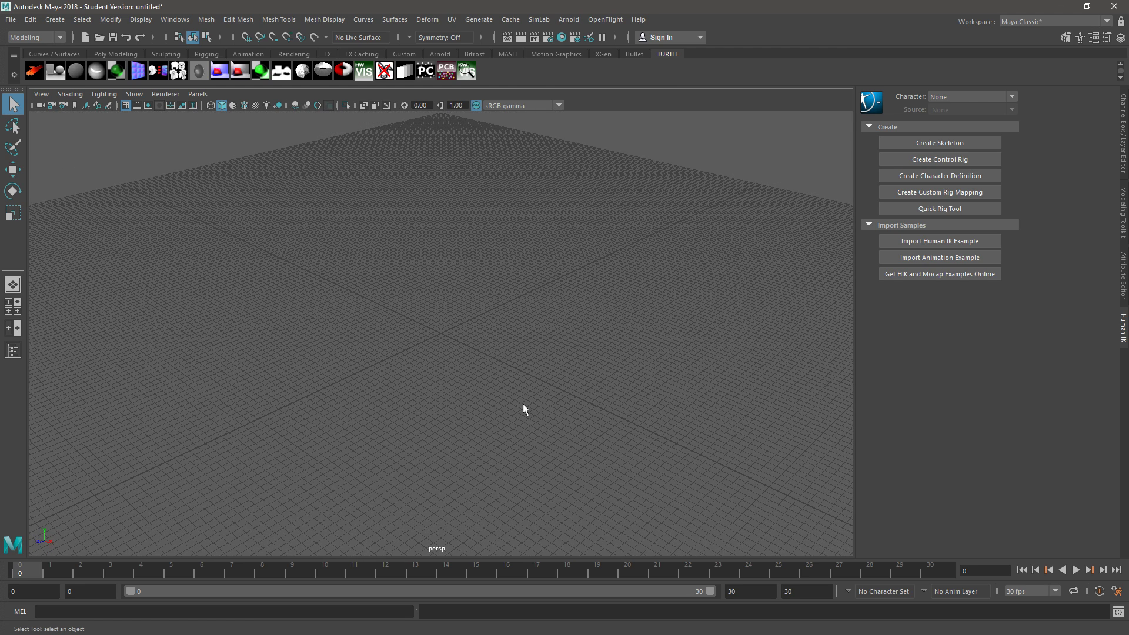
{"action": "left_click", "coordinate": [41, 94]}
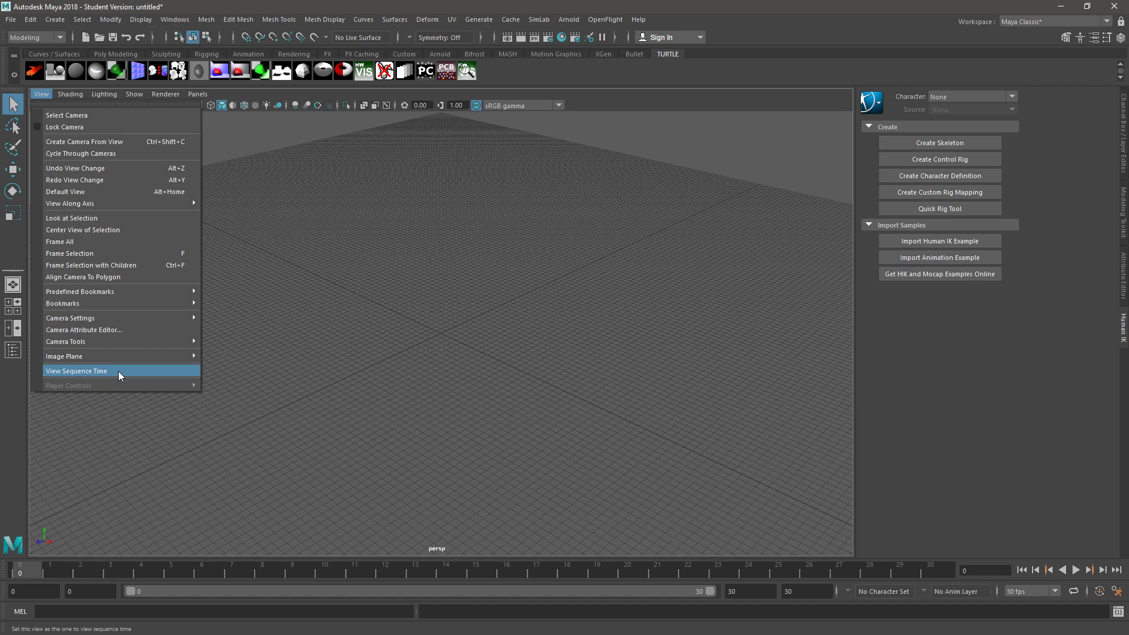
{"action": "mouse_move", "coordinate": [111, 358]}
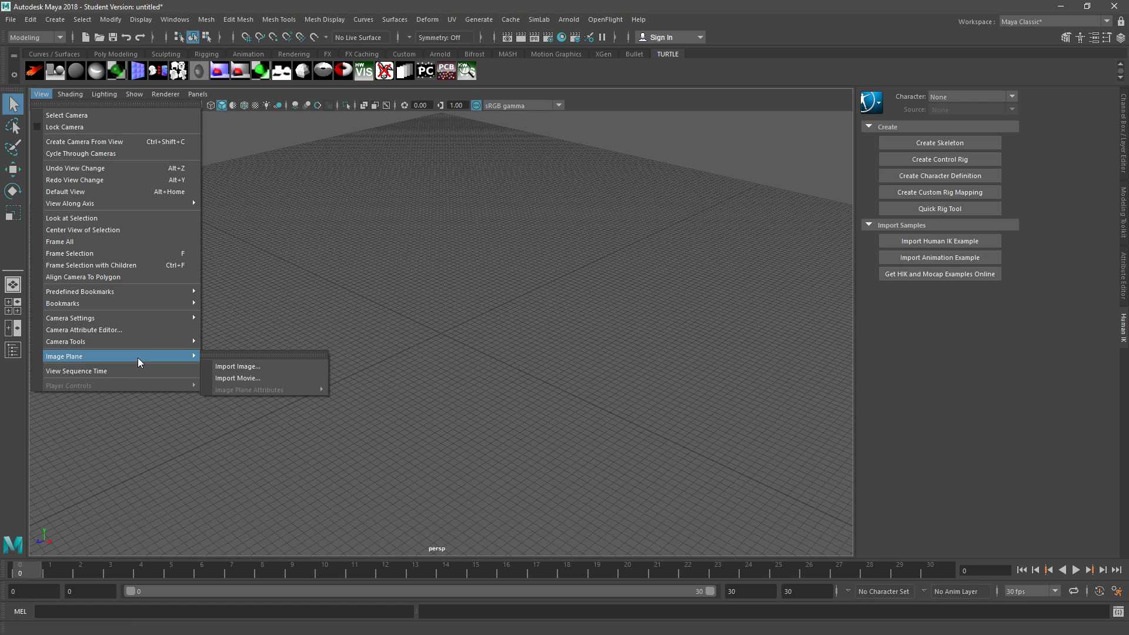
{"action": "left_click", "coordinate": [123, 332]}
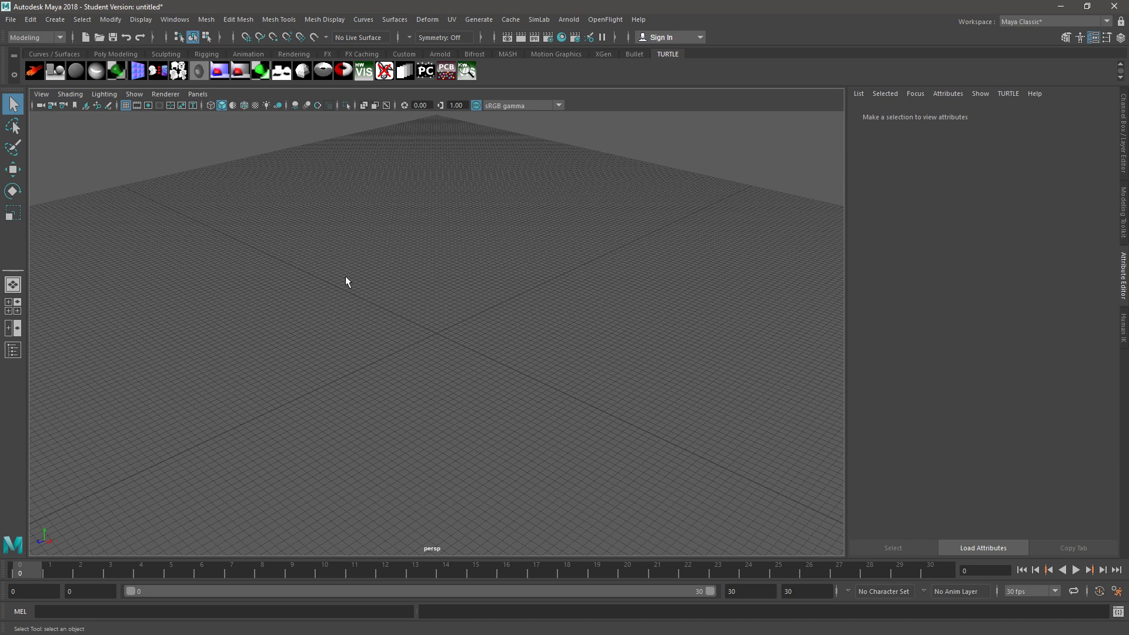
{"action": "left_click", "coordinate": [41, 94]}
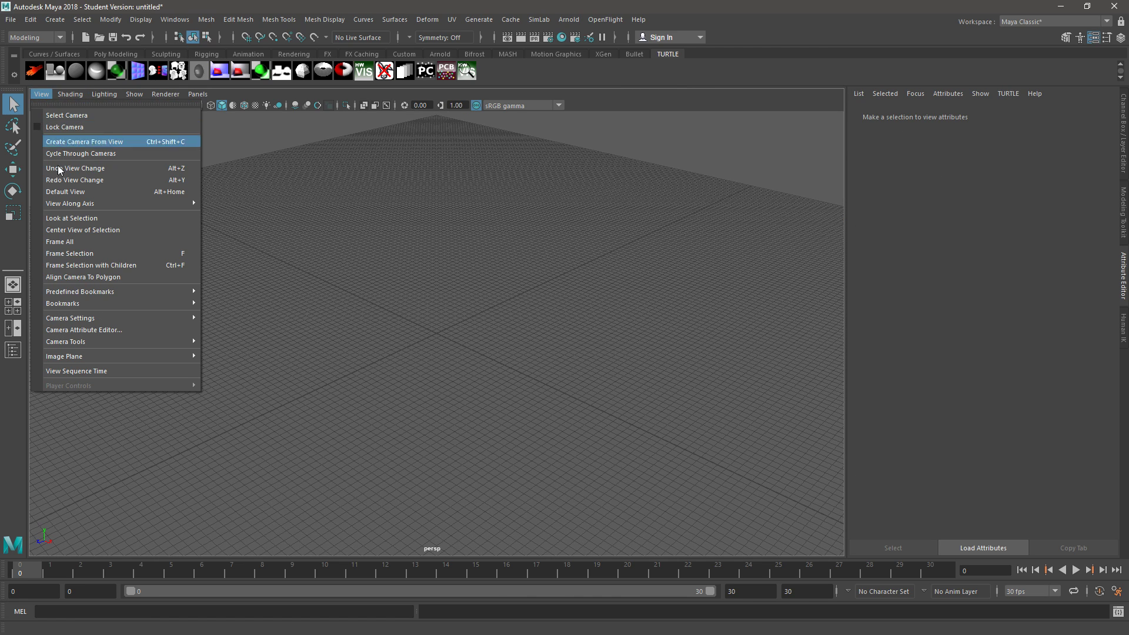
{"action": "left_click", "coordinate": [105, 330]}
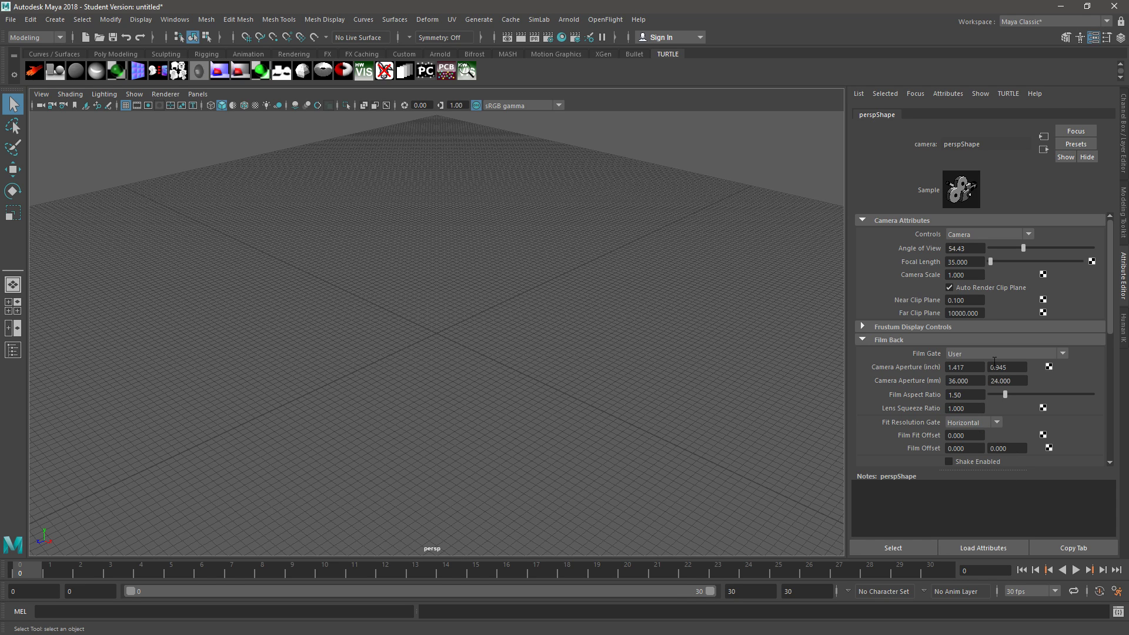
Step: Set the perspective camera's far clip plane to 10000000 and extend the value by four more zeros
{"action": "left_click", "coordinate": [979, 315]}
{"action": "type", "text": "000"}
{"action": "key", "text": "Return"}
{"action": "scroll", "coordinate": [575, 323], "scroll_direction": "down", "scroll_amount": 10}
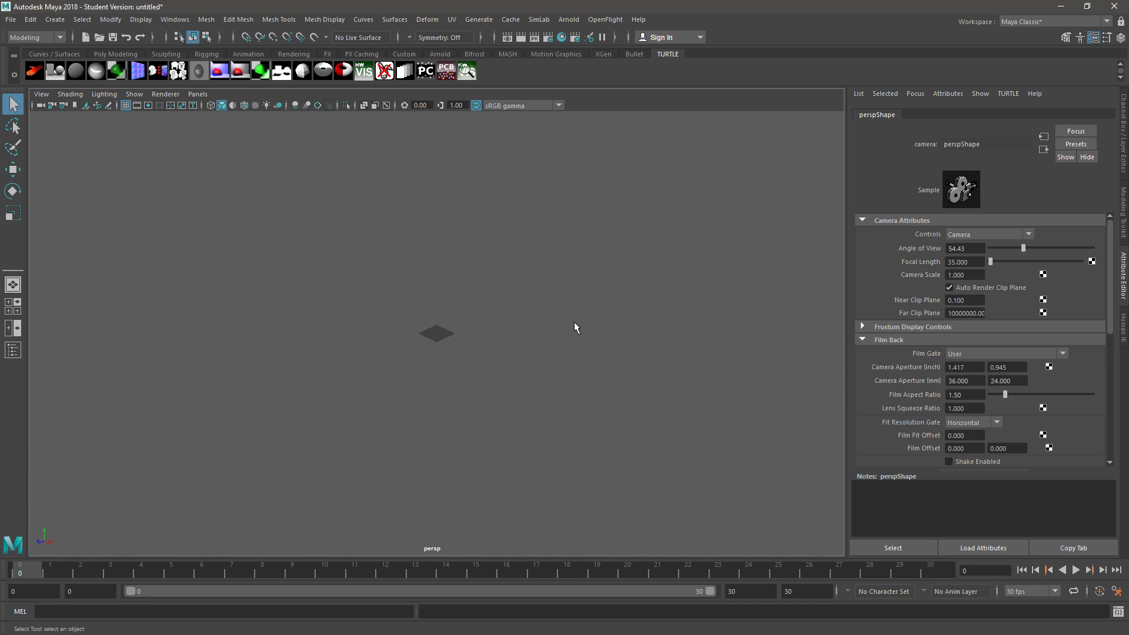
{"action": "scroll", "coordinate": [574, 323], "scroll_direction": "down", "scroll_amount": 5}
{"action": "left_click", "coordinate": [966, 313]}
{"action": "type", "text": "0000"}
{"action": "key", "text": "Return"}
Step: Turn on viewport shadows and examine the imported landscape mesh from several angles and distances
{"action": "scroll", "coordinate": [564, 319], "scroll_direction": "up", "scroll_amount": 2}
{"action": "left_click_drag", "start_coordinate": [623, 325], "coordinate": [582, 311], "text": "alt"}
{"action": "left_click", "coordinate": [277, 106]}
{"action": "left_click_drag", "start_coordinate": [371, 282], "coordinate": [454, 347], "text": "alt"}
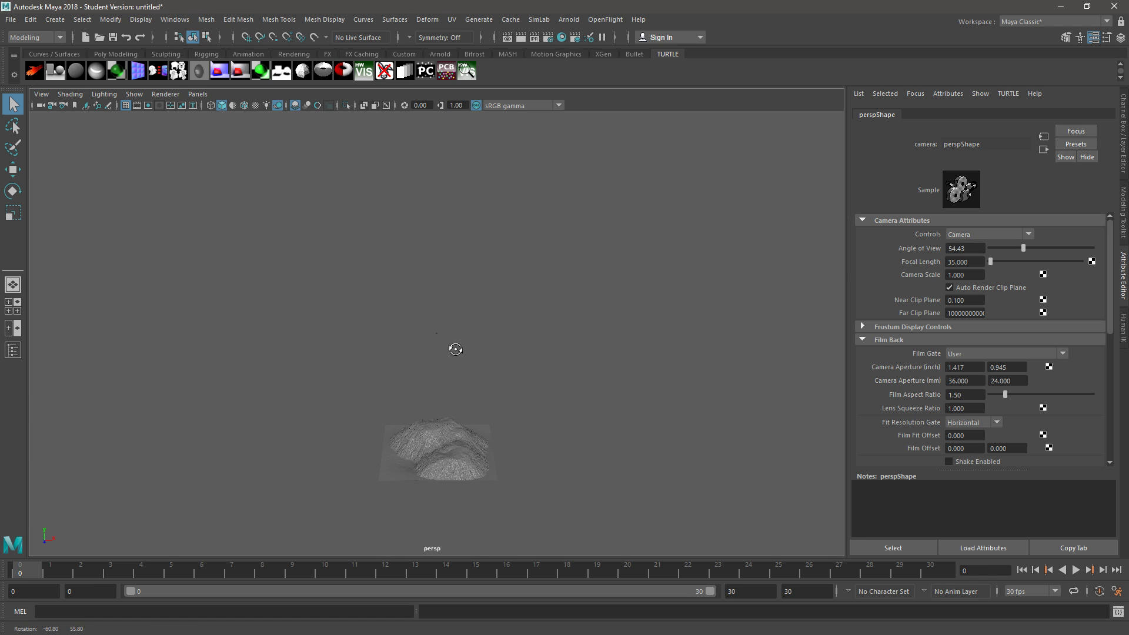
{"action": "left_click_drag", "start_coordinate": [491, 452], "coordinate": [493, 436], "text": "alt"}
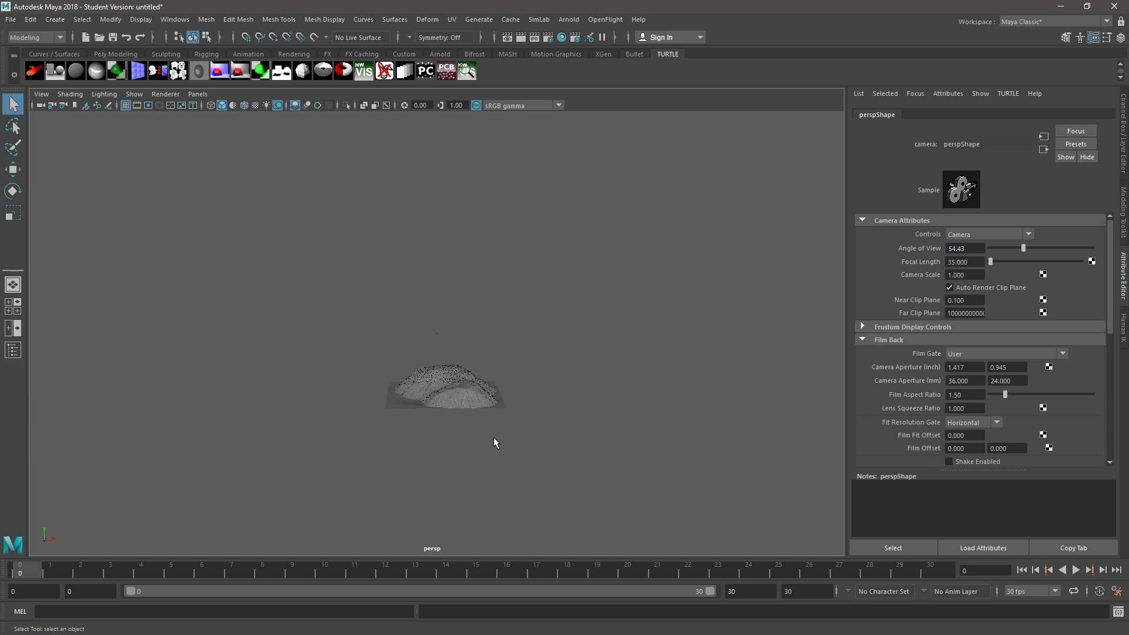
{"action": "scroll", "coordinate": [493, 439], "scroll_direction": "up", "scroll_amount": 6}
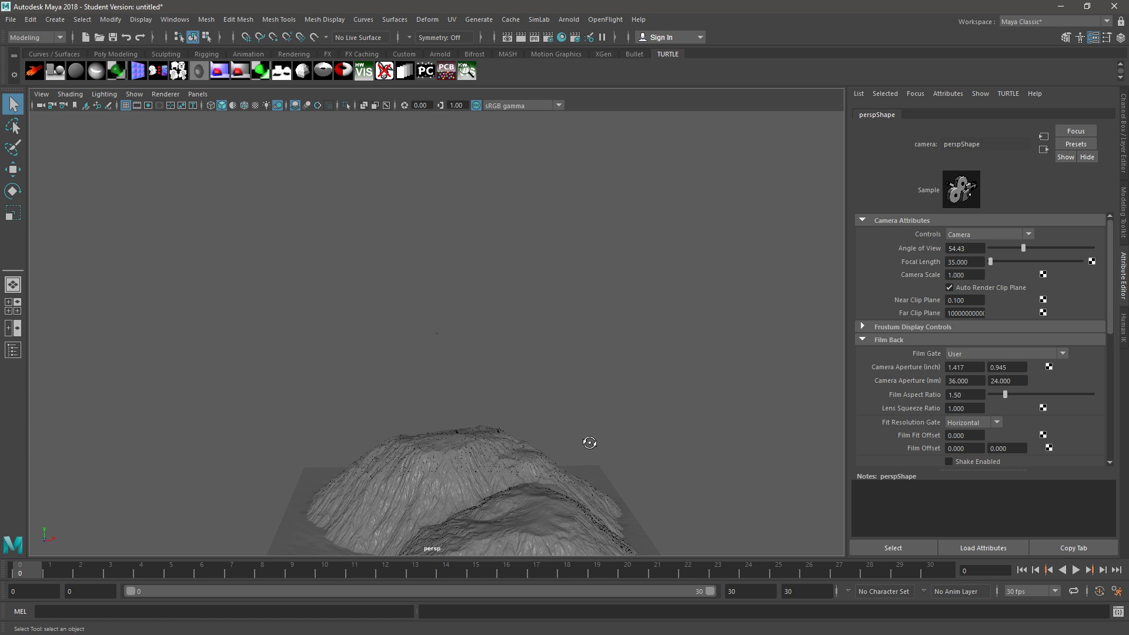
{"action": "left_click_drag", "start_coordinate": [588, 447], "coordinate": [543, 439], "text": "alt"}
{"action": "scroll", "coordinate": [586, 445], "scroll_direction": "up", "scroll_amount": 5}
{"action": "scroll", "coordinate": [574, 446], "scroll_direction": "down", "scroll_amount": 5}
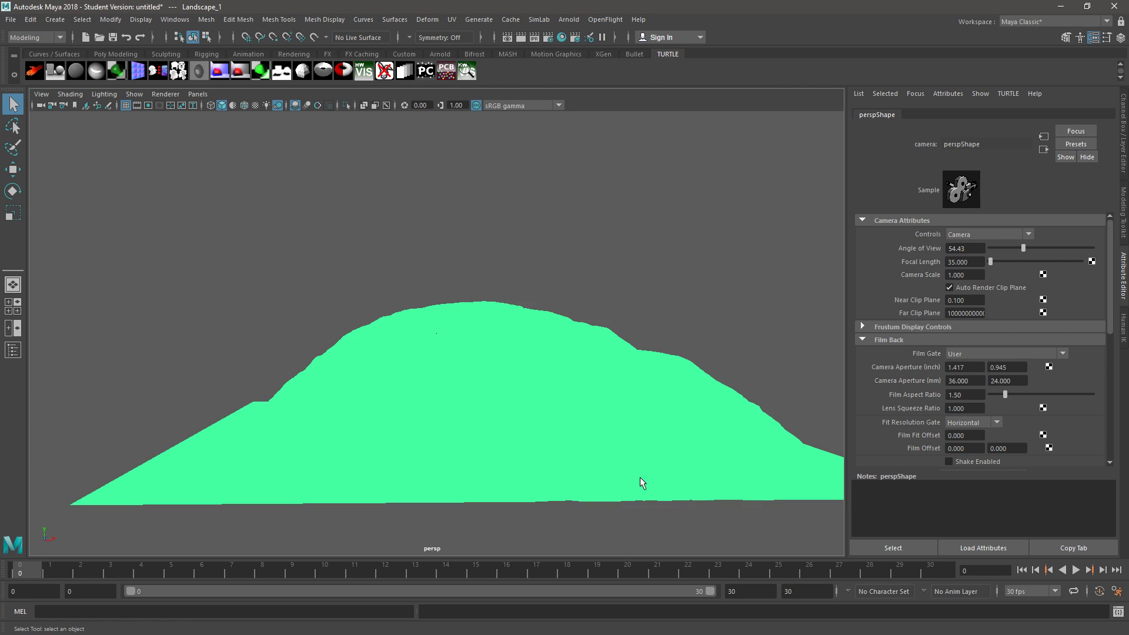
Step: Try to lower the polygon count of the imported landscape mesh with Reduce
{"action": "left_click", "coordinate": [640, 478]}
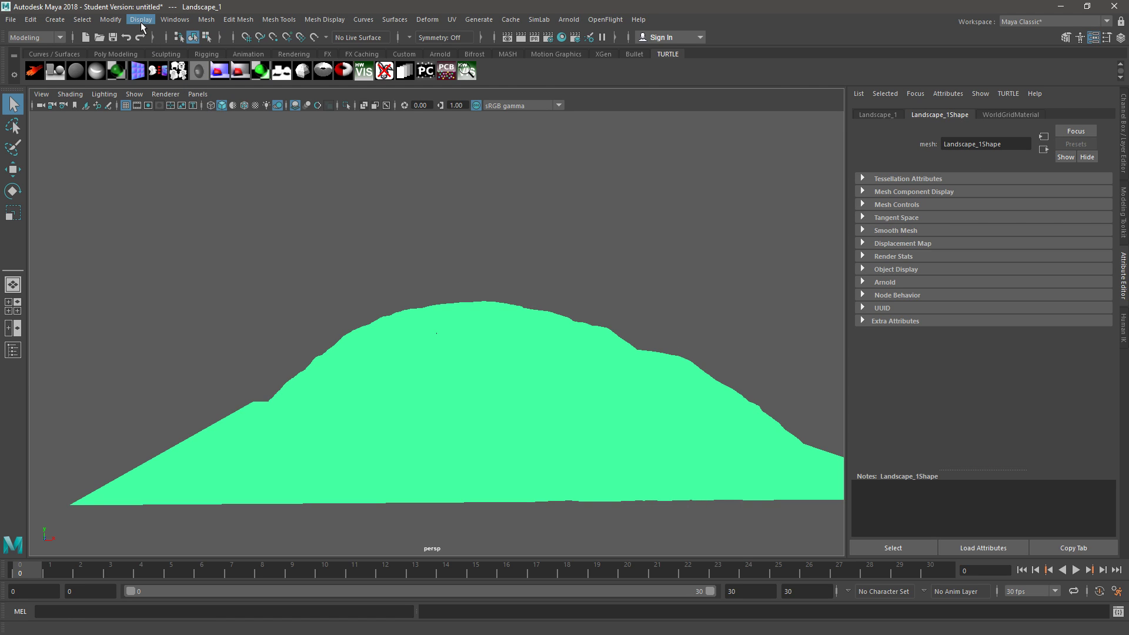
{"action": "left_click", "coordinate": [206, 22]}
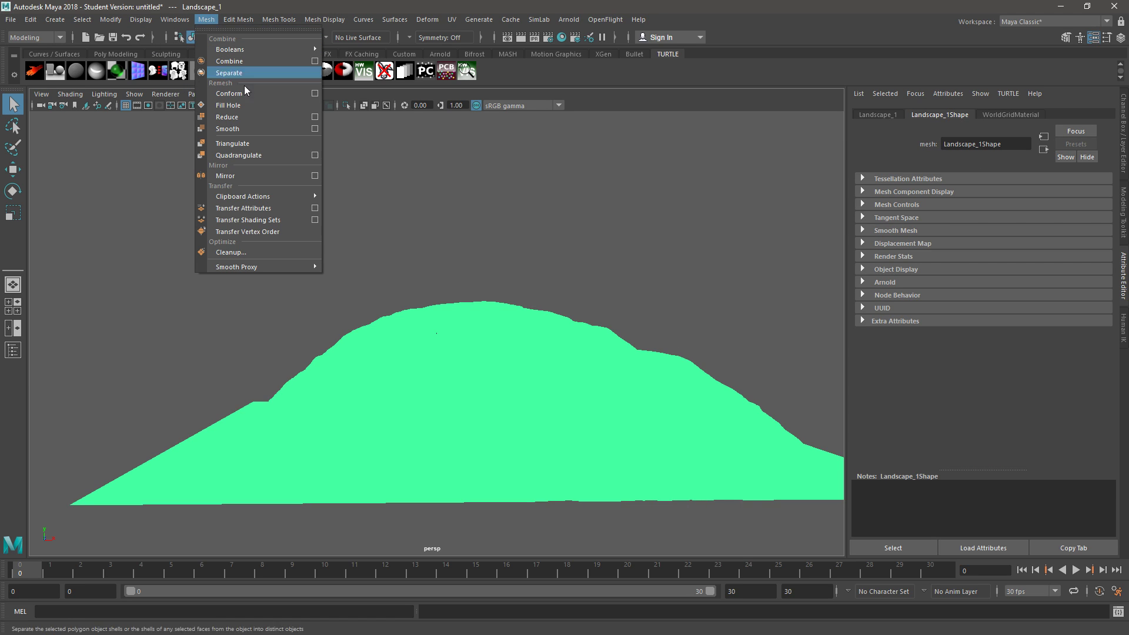
{"action": "left_click", "coordinate": [270, 121]}
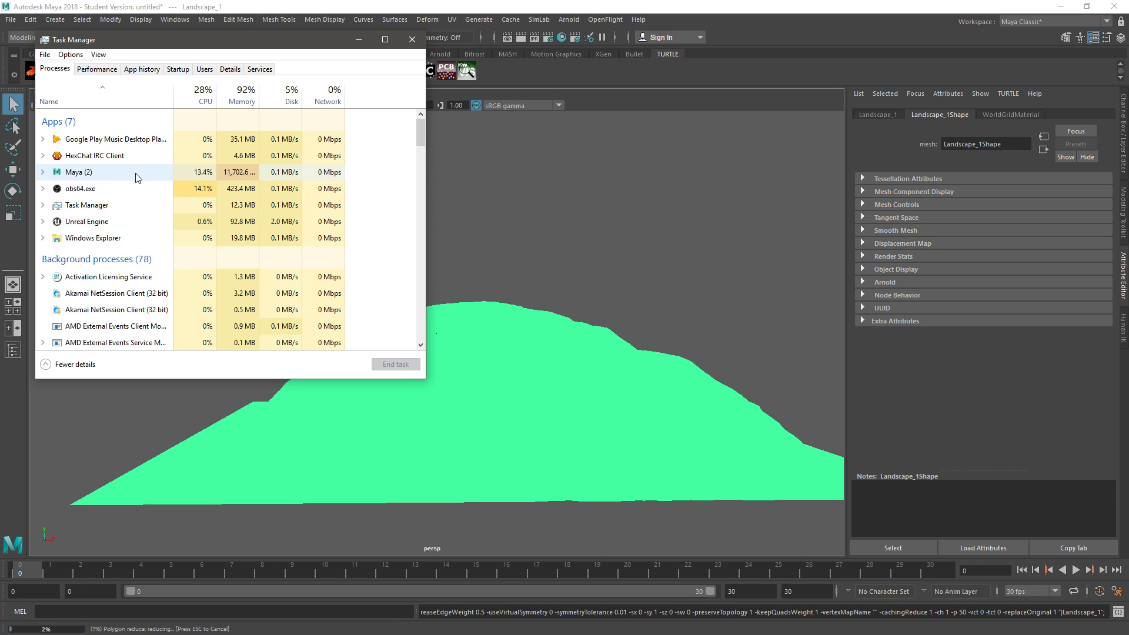
Step: End the Maya task in Task Manager, close Task Manager and return to Unreal Engine
{"action": "left_click", "coordinate": [107, 173]}
{"action": "left_click", "coordinate": [395, 365]}
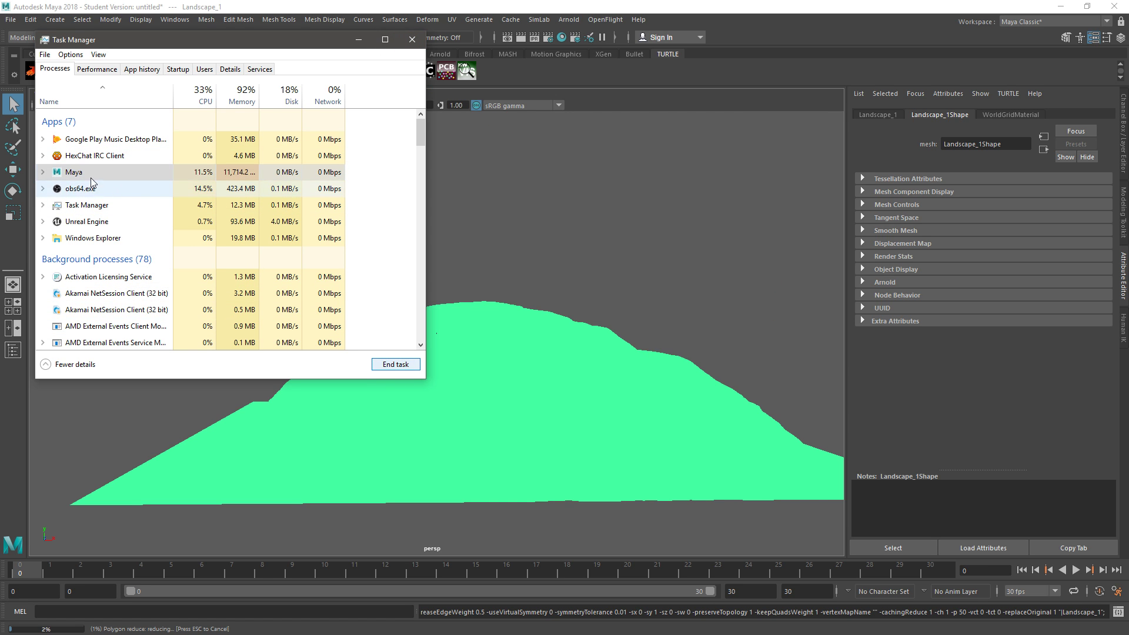
{"action": "left_click", "coordinate": [395, 364]}
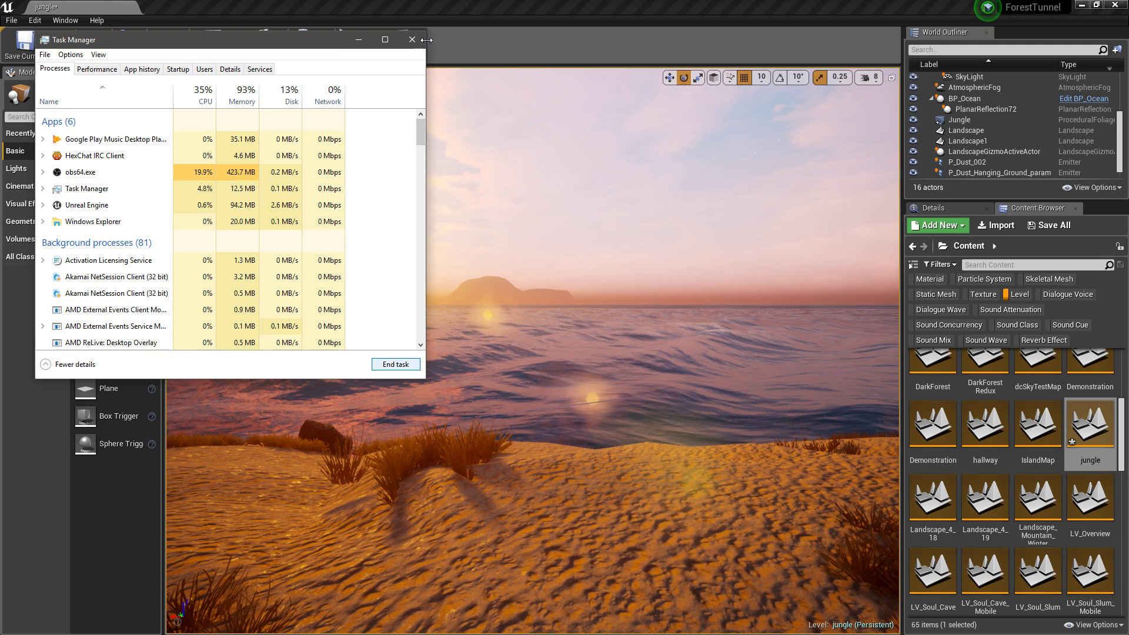
{"action": "left_click", "coordinate": [415, 40]}
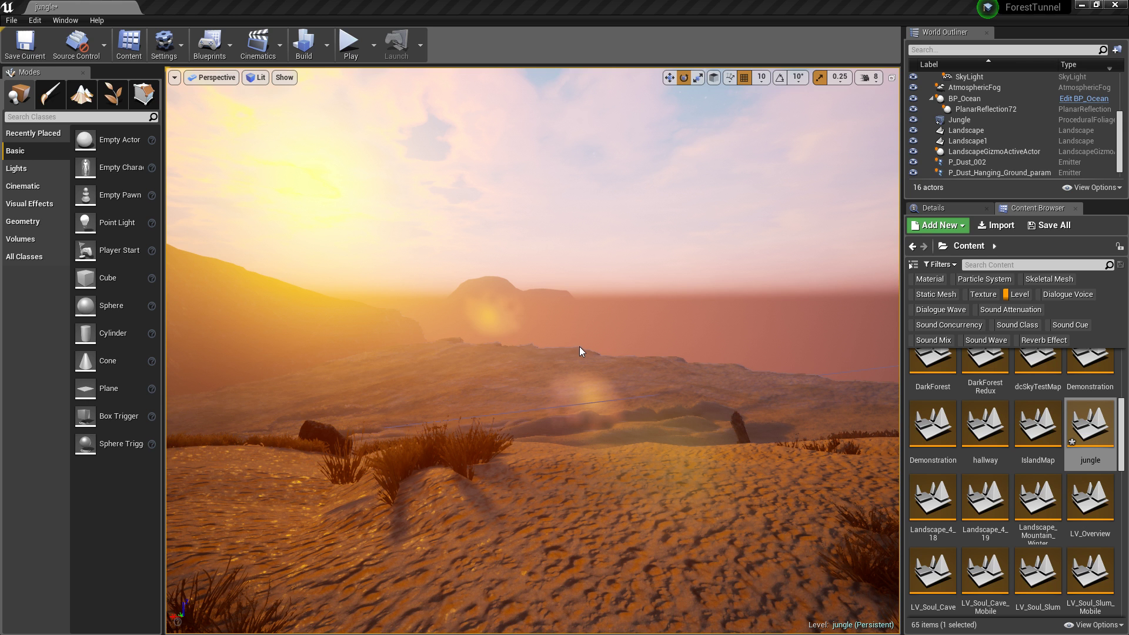
Step: Select the distant island landscape, Landscape1, and focus the view on it
{"action": "left_click", "coordinate": [598, 323]}
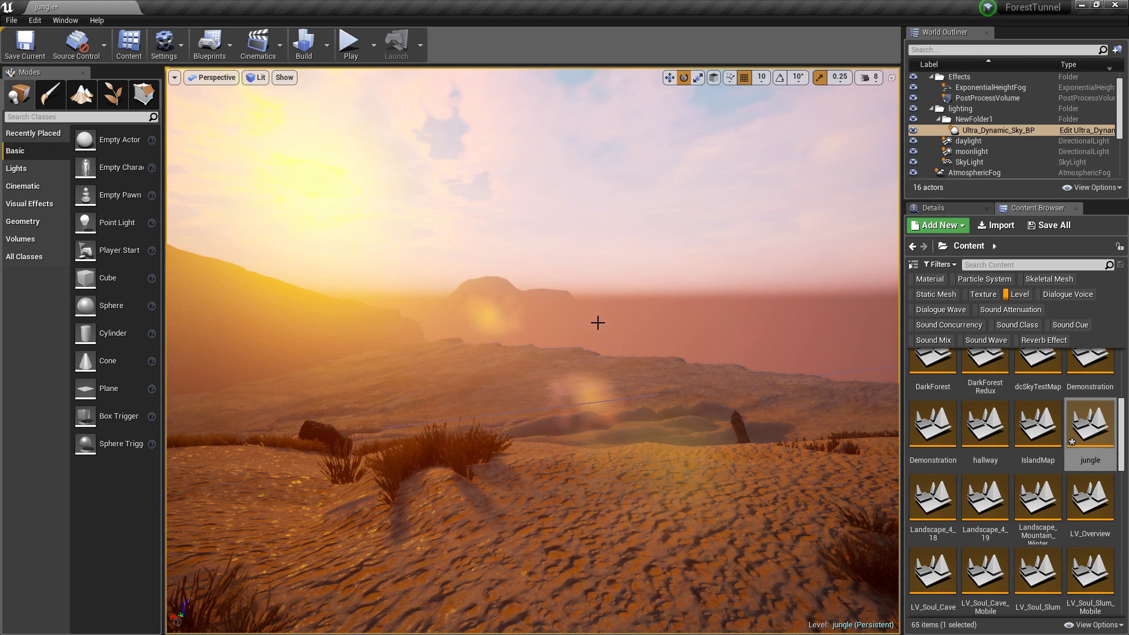
{"action": "left_click_drag", "start_coordinate": [598, 323], "coordinate": [619, 334]}
{"action": "left_click", "coordinate": [598, 323]}
{"action": "key", "text": "f"}
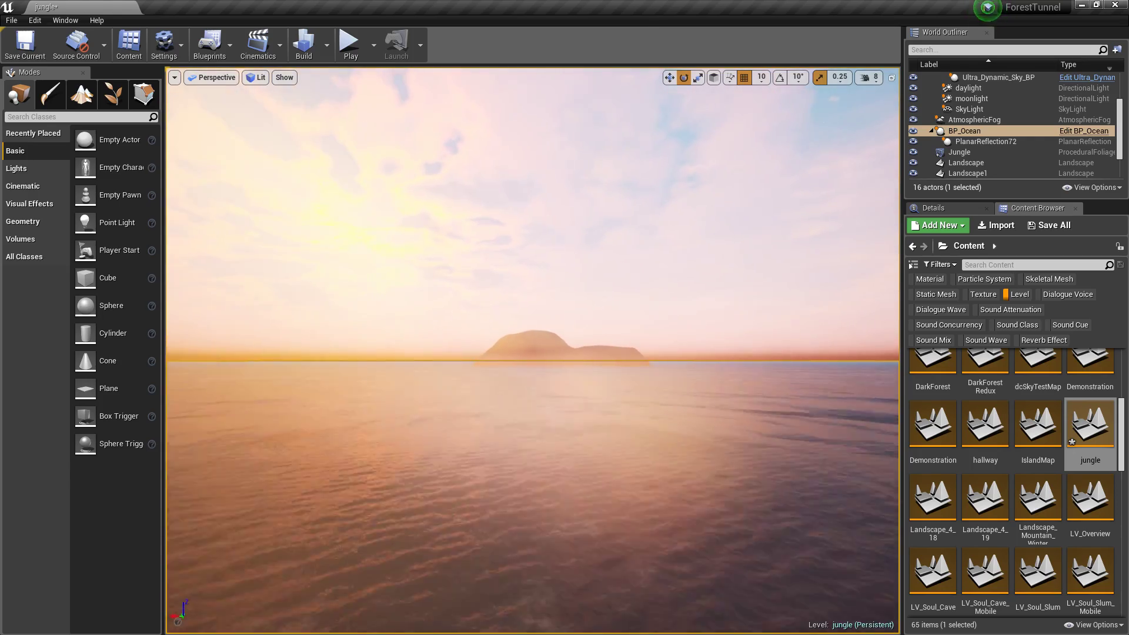
{"action": "left_click", "coordinate": [568, 368]}
{"action": "key", "text": "f"}
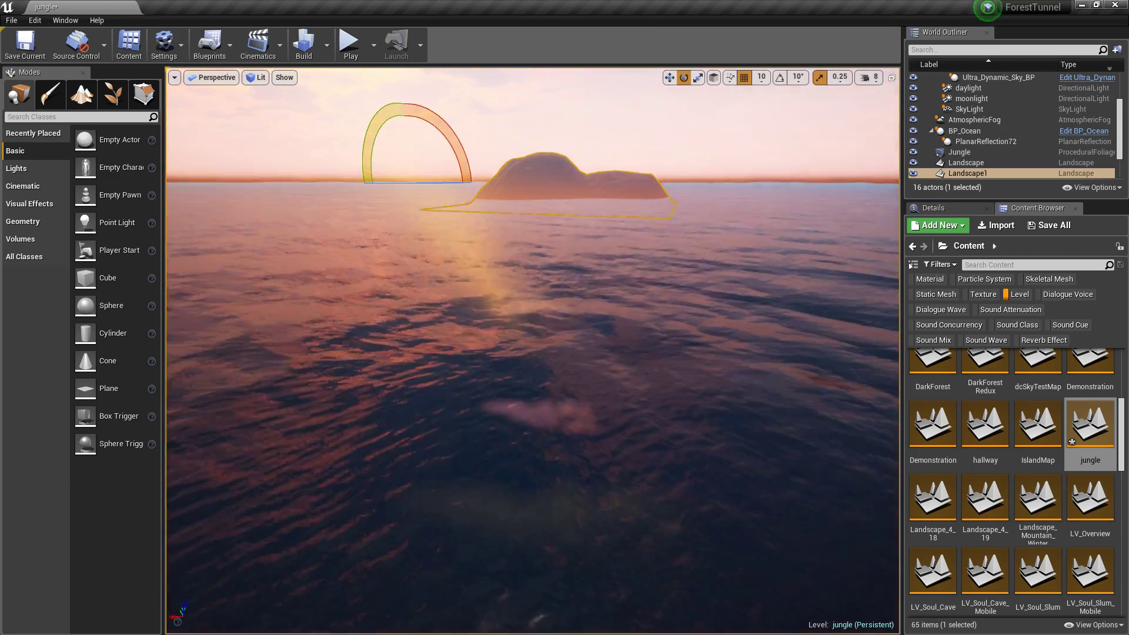
Step: Show the details of Landscape1 and set its LOD distribution to 3.514286 for LOD 0 and 1.0 for Other LODs
{"action": "left_click", "coordinate": [953, 206]}
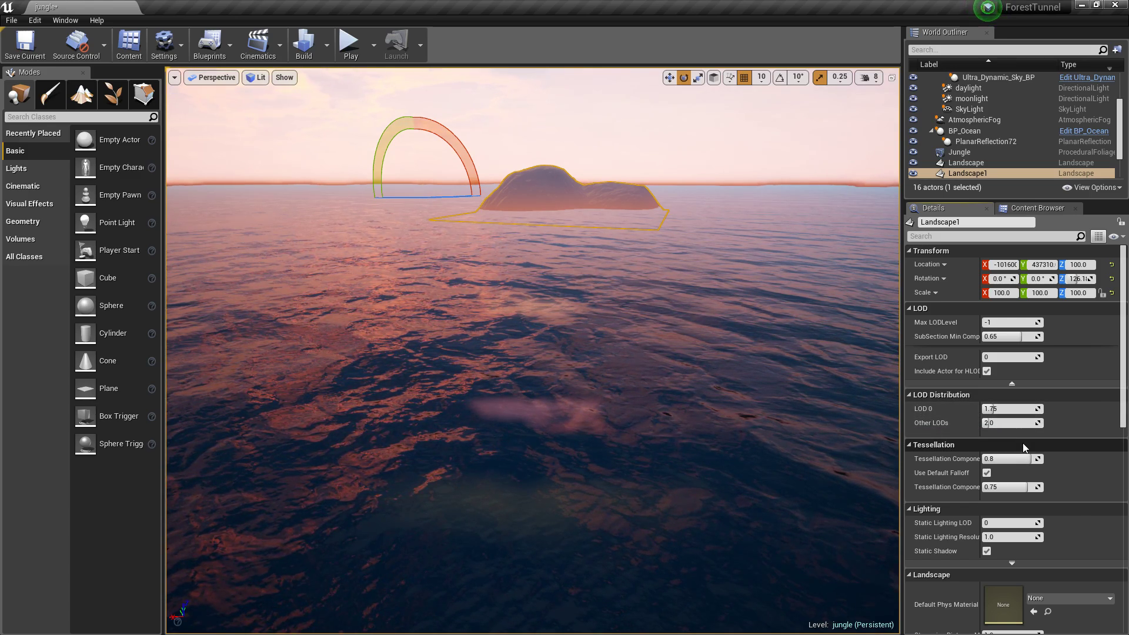
{"action": "left_click_drag", "start_coordinate": [1007, 408], "coordinate": [988, 429]}
{"action": "right_click_drag", "start_coordinate": [824, 398], "coordinate": [826, 332]}
{"action": "key", "text": "w"}
{"action": "key", "text": "s"}
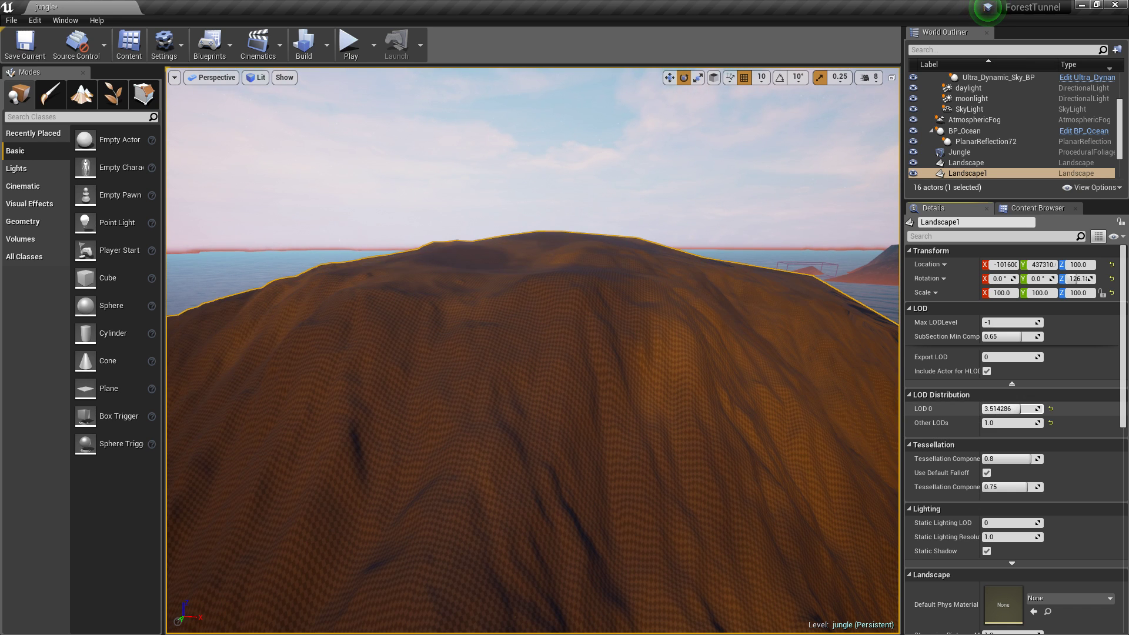
Step: Set the island's LOD 0 distribution to 5.0 and inspect its slopes from close up and far away
{"action": "left_click_drag", "start_coordinate": [1020, 408], "coordinate": [1043, 409]}
{"action": "right_click_drag", "start_coordinate": [533, 349], "coordinate": [388, 311]}
{"action": "key", "text": "w"}
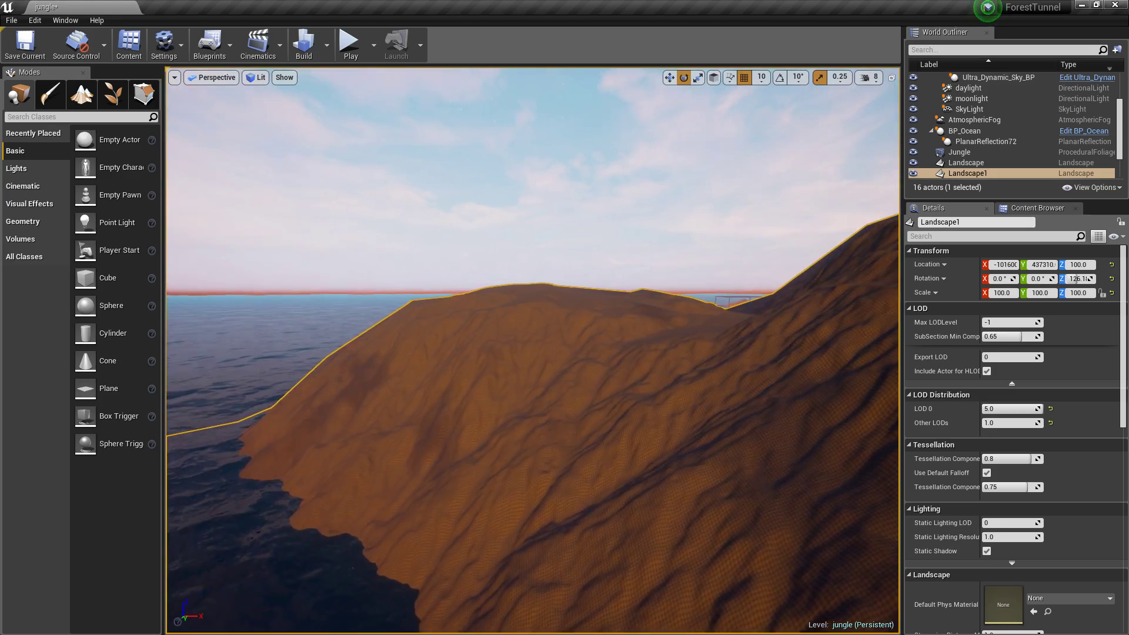
{"action": "key", "text": "s"}
{"action": "key", "text": "d"}
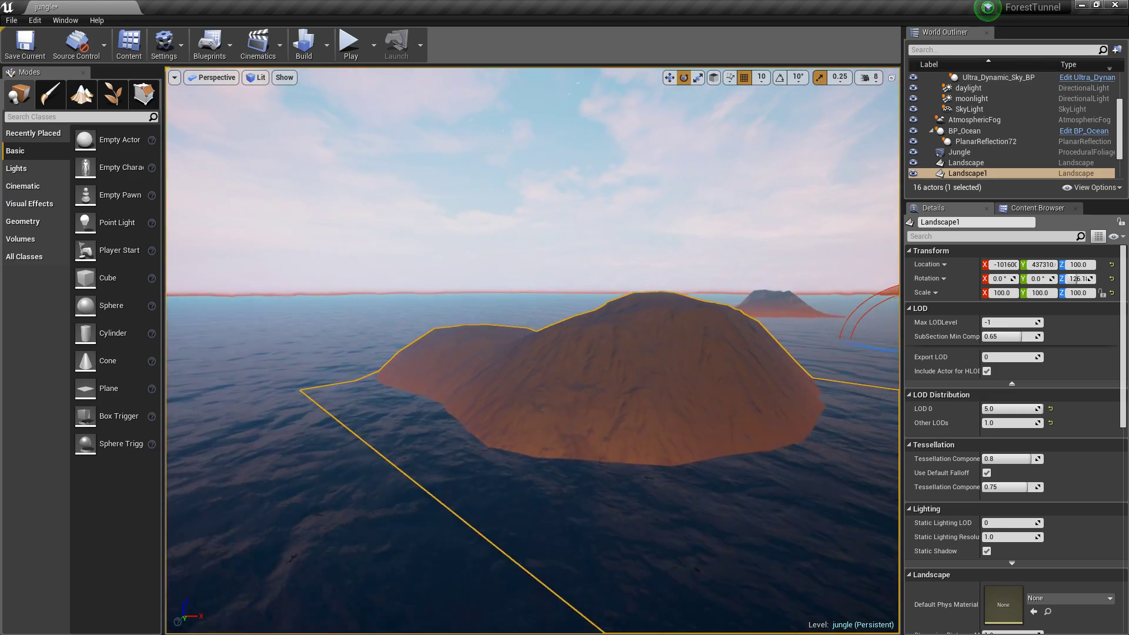
{"action": "right_click_drag", "start_coordinate": [388, 312], "coordinate": [465, 318]}
{"action": "key", "text": "w"}
{"action": "key", "text": "w"}
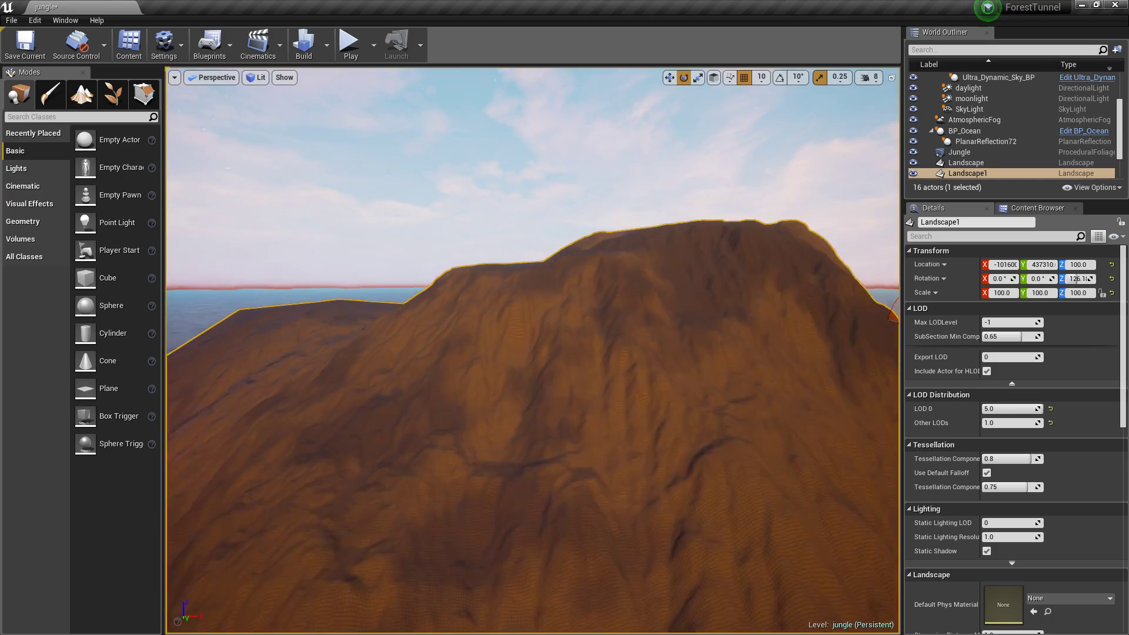
{"action": "key", "text": "s"}
{"action": "key", "text": "s"}
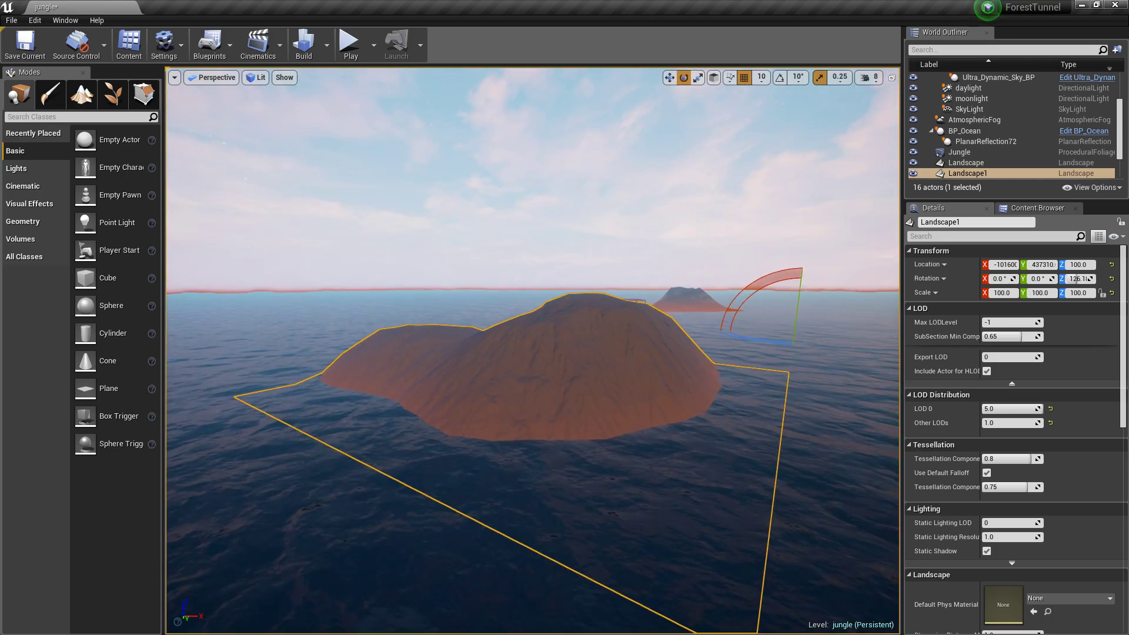
Step: Set the Z scale of the island landscape, Landscape1, to 600
{"action": "key", "text": "d"}
{"action": "right_click_drag", "start_coordinate": [533, 350], "coordinate": [495, 340]}
{"action": "key", "text": "w"}
{"action": "key", "text": "d"}
{"action": "key", "text": "s"}
{"action": "key", "text": "d"}
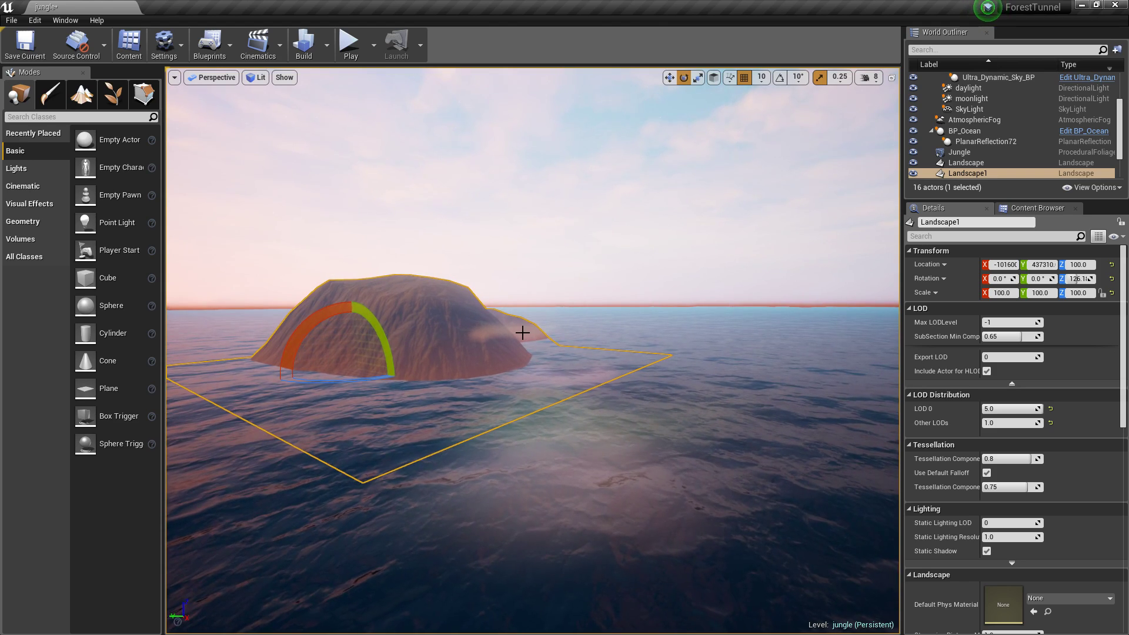
{"action": "key", "text": "d"}
{"action": "right_click_drag", "start_coordinate": [577, 371], "coordinate": [427, 374]}
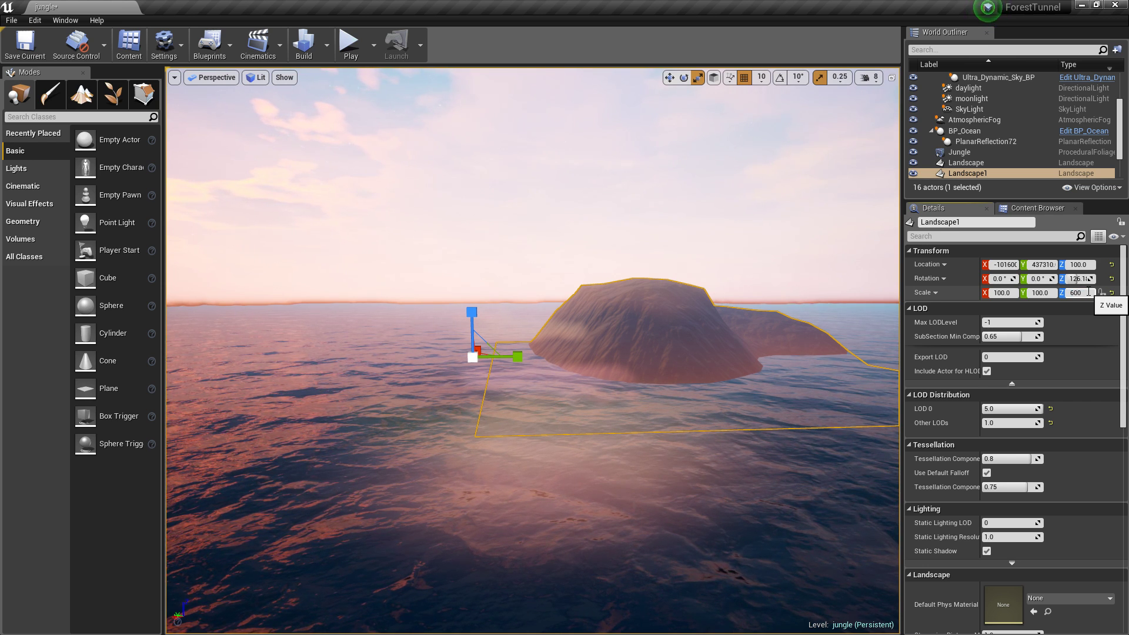
{"action": "key", "text": "Return"}
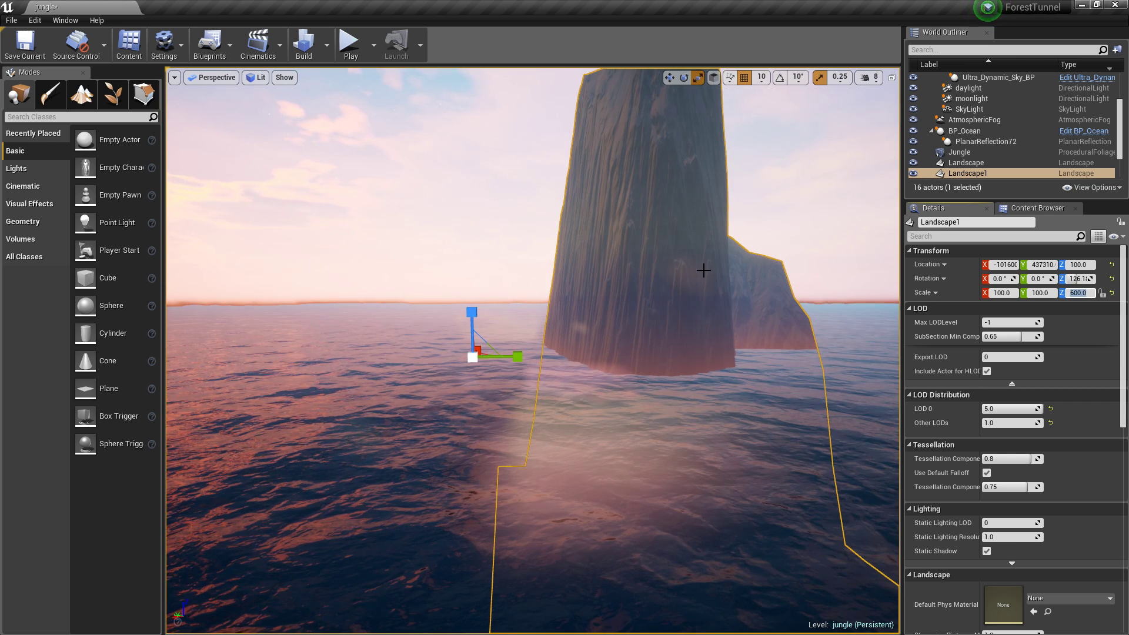
Step: Set the island's Y and X scale to 600 as well
{"action": "left_click", "coordinate": [1047, 294]}
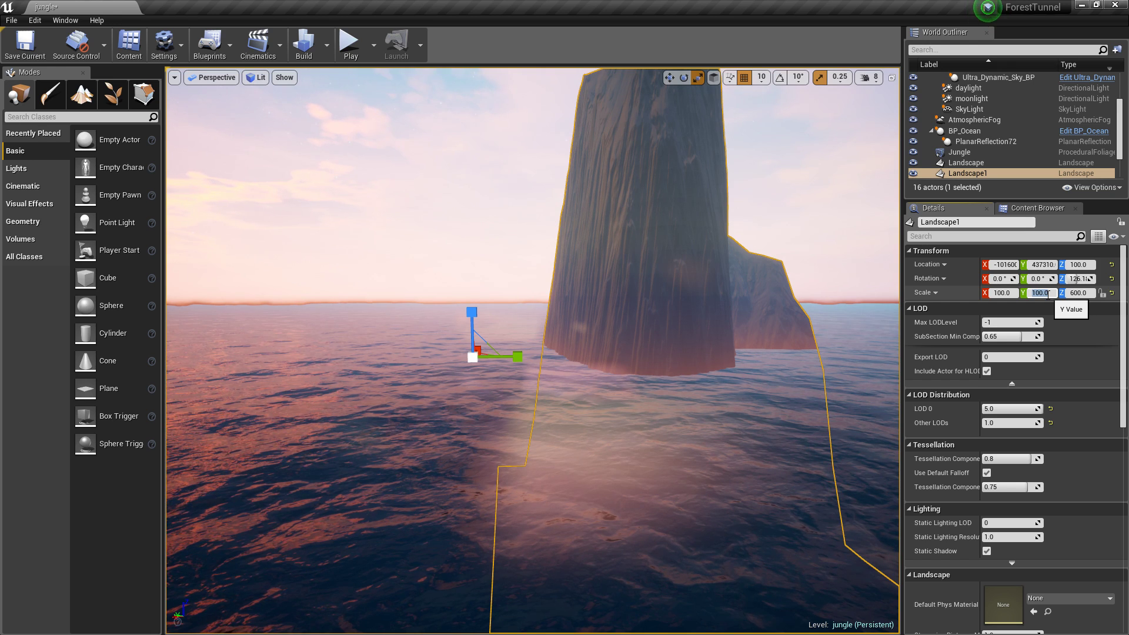
{"action": "type", "text": "600"}
{"action": "key", "text": "Return"}
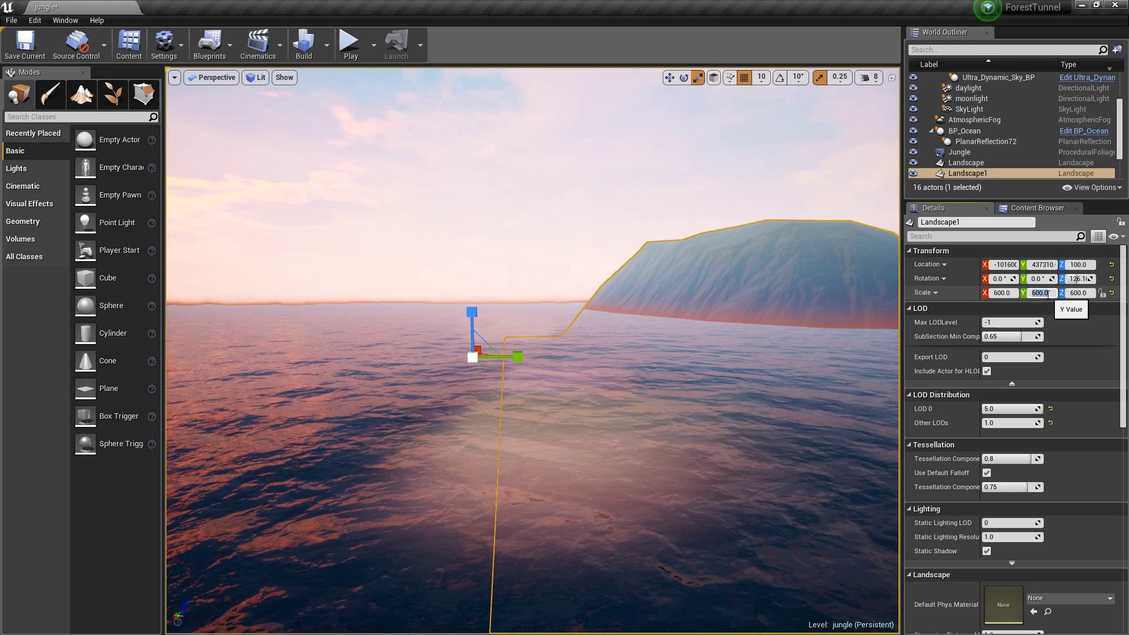
{"action": "left_click", "coordinate": [1010, 295]}
{"action": "type", "text": "600"}
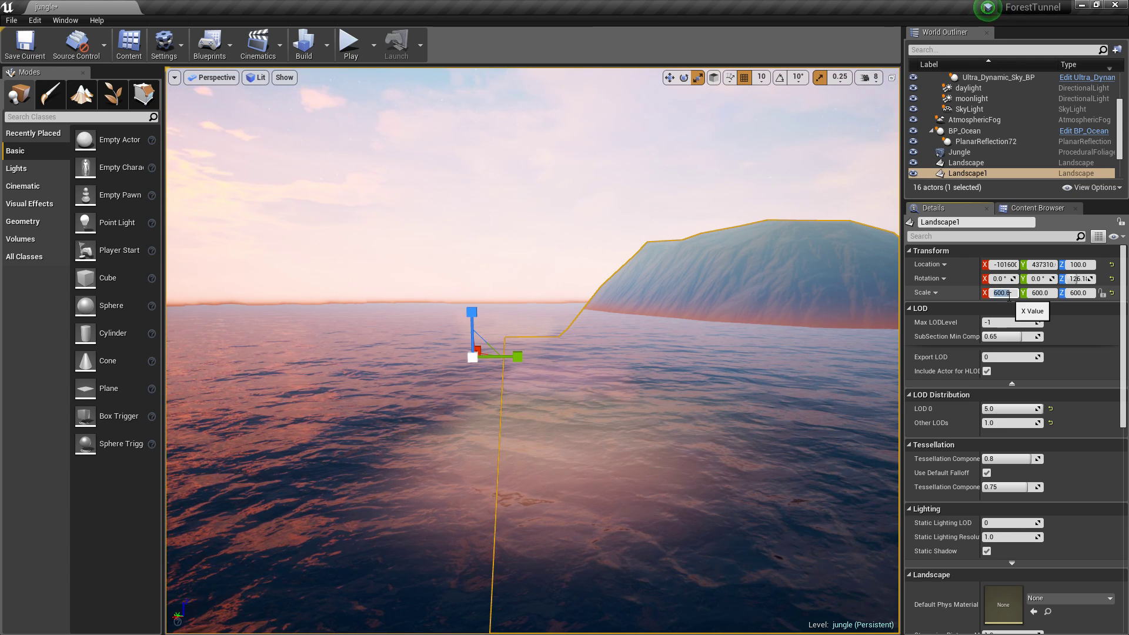
Step: Raise the enlarged island out of the water to a Z location of about 103340
{"action": "right_click_drag", "start_coordinate": [592, 293], "coordinate": [700, 304]}
{"action": "key", "text": "e"}
{"action": "key", "text": "w"}
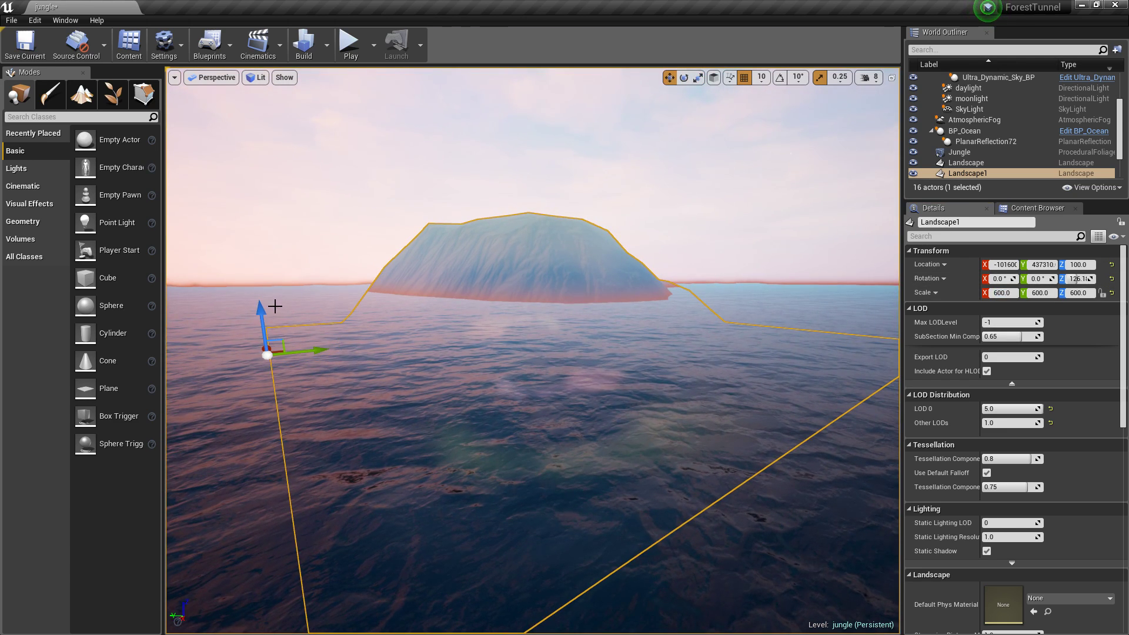
{"action": "left_click_drag", "start_coordinate": [275, 306], "coordinate": [238, 50]}
{"action": "right_click_drag", "start_coordinate": [341, 163], "coordinate": [295, 124]}
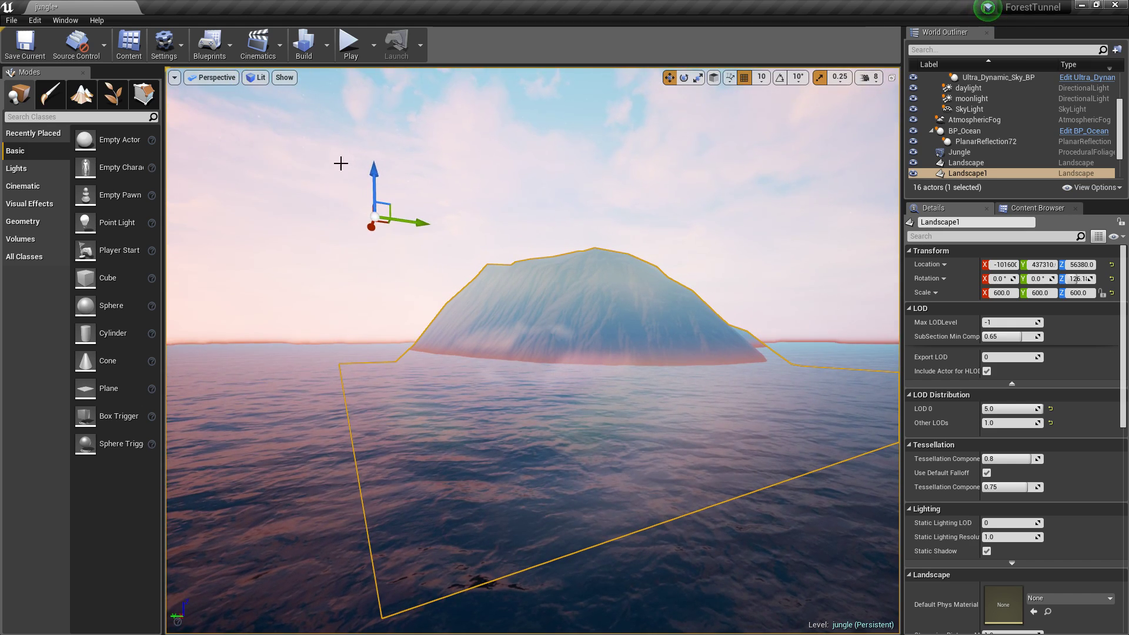
{"action": "left_click_drag", "start_coordinate": [378, 174], "coordinate": [375, 35]}
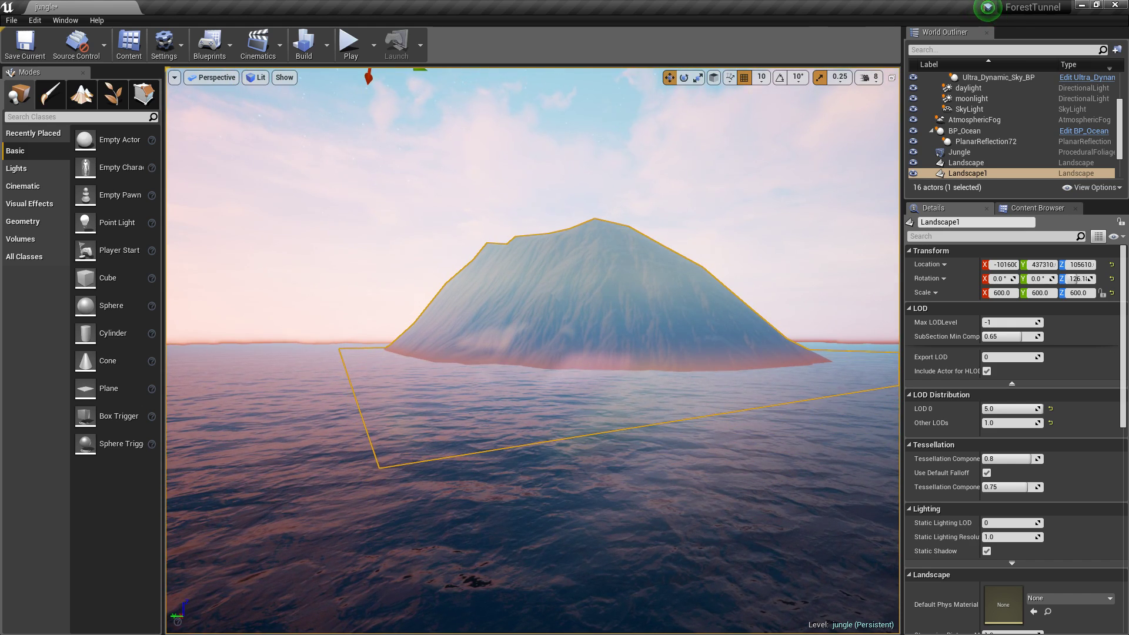
{"action": "mouse_move", "coordinate": [376, 88]}
{"action": "right_mouse_down"}
{"action": "mouse_move", "coordinate": [335, 69]}
{"action": "mouse_move", "coordinate": [382, 74]}
{"action": "right_mouse_up"}
{"action": "mouse_move", "coordinate": [461, 115]}
{"action": "left_mouse_down"}
{"action": "mouse_move", "coordinate": [458, 80]}
{"action": "mouse_move", "coordinate": [461, 119]}
{"action": "left_mouse_up"}
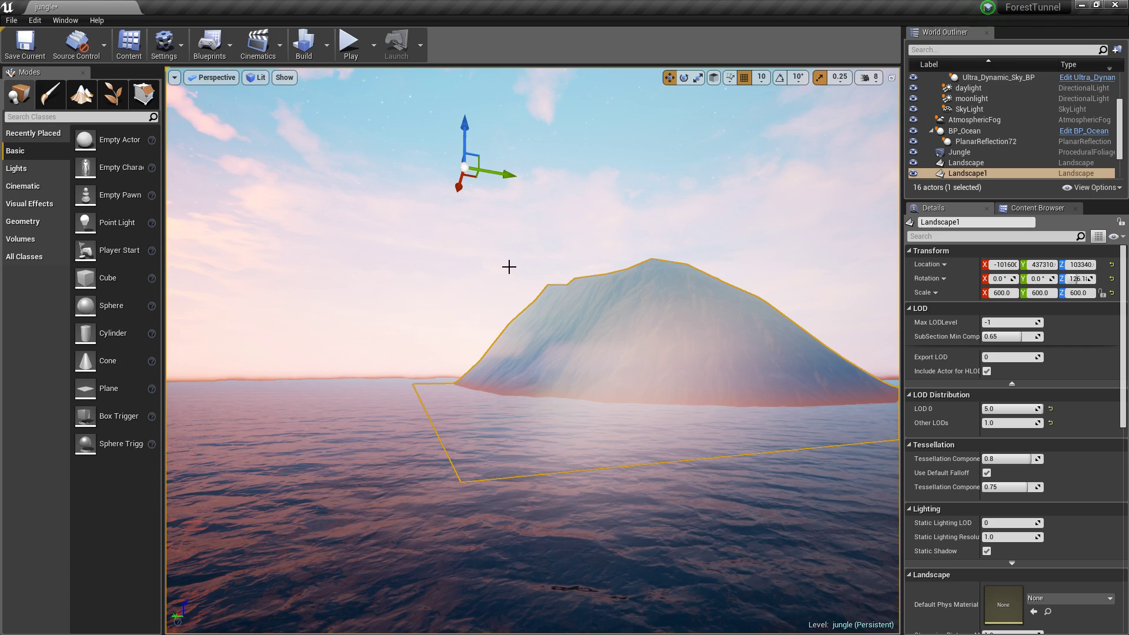
Step: Deselect the island and view it across the water from the jungle beach
{"action": "key", "text": "Escape"}
{"action": "right_click_drag", "start_coordinate": [510, 267], "coordinate": [642, 300]}
{"action": "right_click_drag", "start_coordinate": [510, 300], "coordinate": [715, 309]}
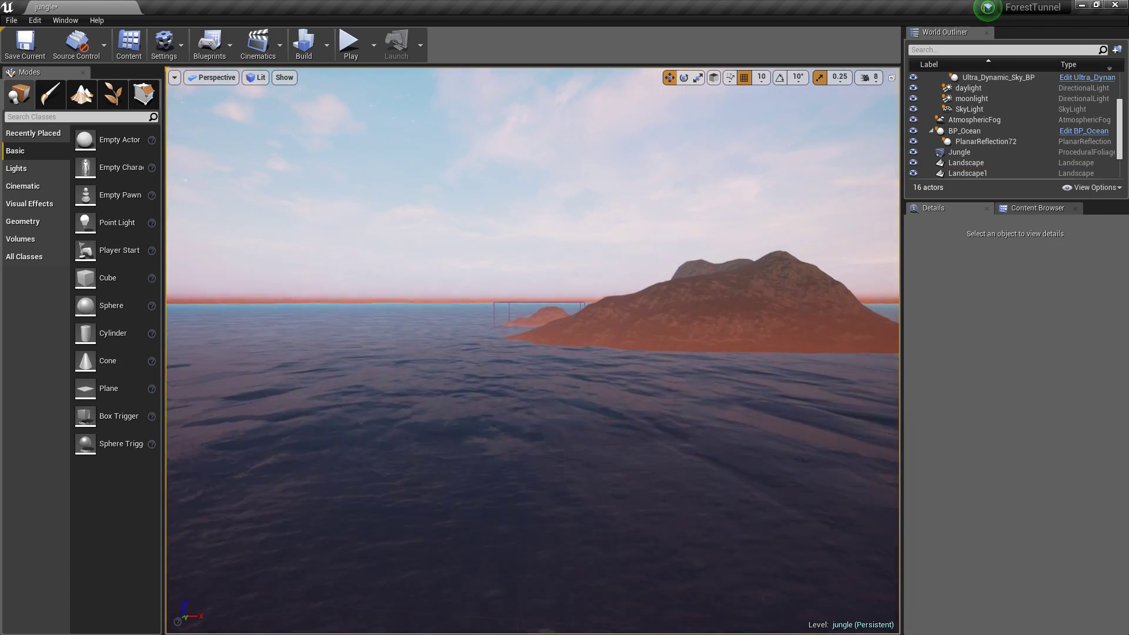
{"action": "right_click_drag", "start_coordinate": [518, 286], "coordinate": [294, 317]}
{"action": "key", "text": "w"}
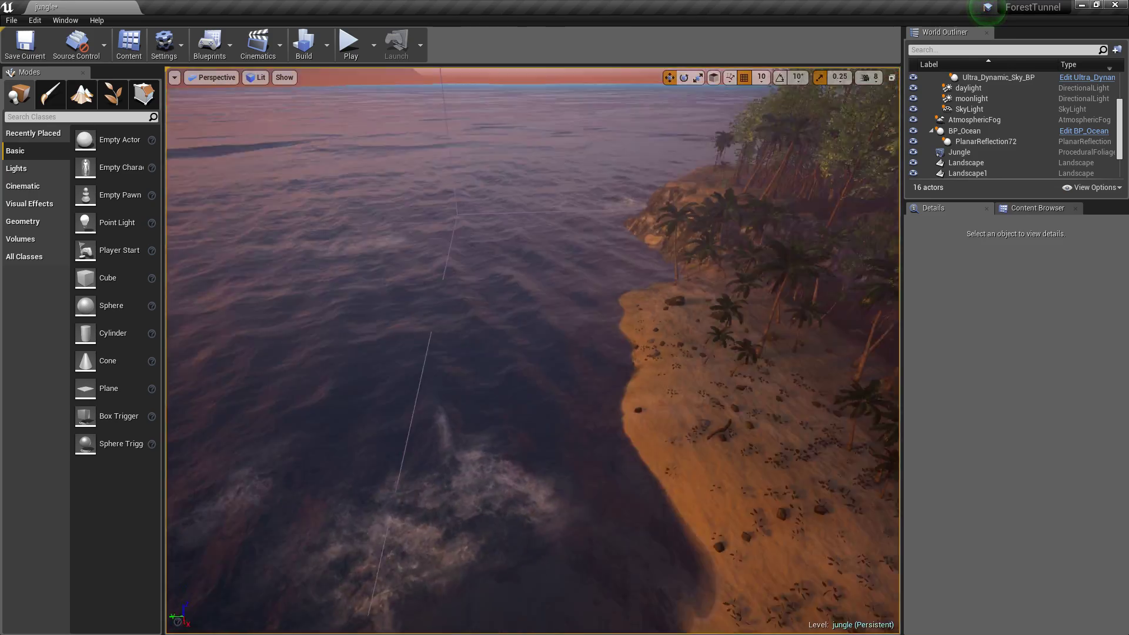
{"action": "right_click_drag", "start_coordinate": [491, 267], "coordinate": [491, 265]}
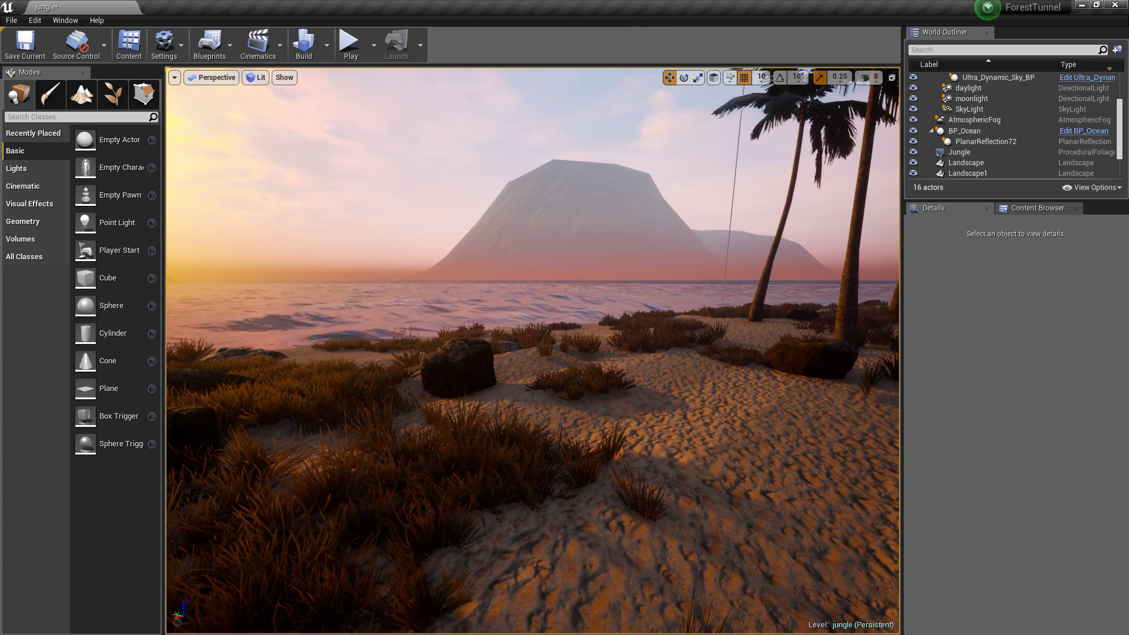
Step: Rotate the distant island to about 140.9° around Z and move it farther out to sea
{"action": "left_click", "coordinate": [527, 247]}
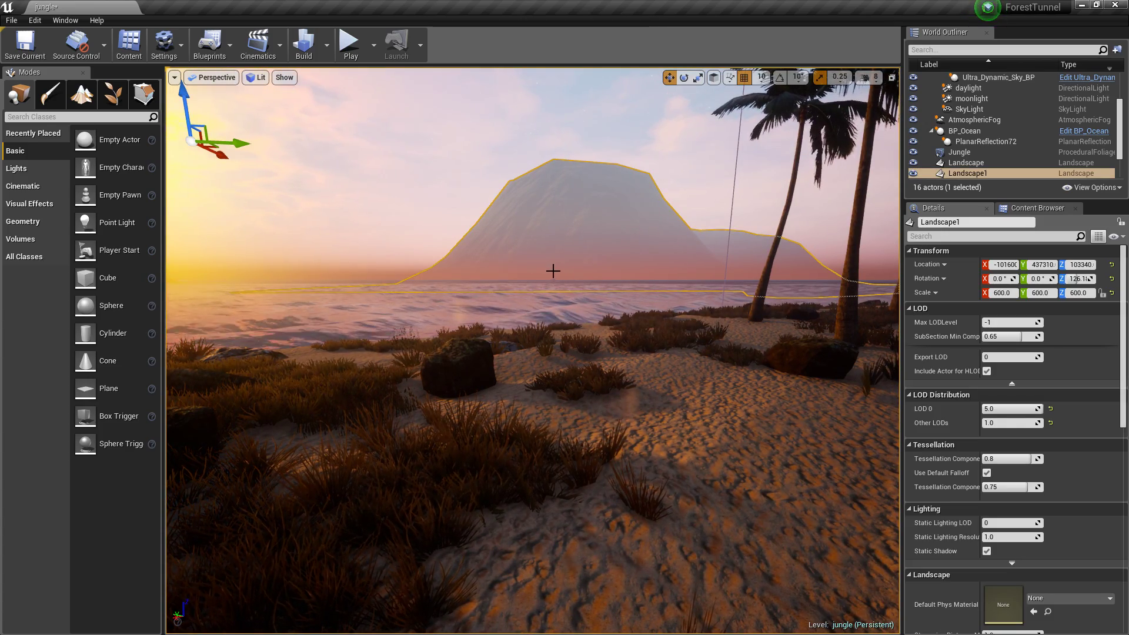
{"action": "key", "text": "e"}
{"action": "left_click_drag", "start_coordinate": [244, 139], "coordinate": [390, 233]}
{"action": "key", "text": "w"}
{"action": "left_click_drag", "start_coordinate": [492, 230], "coordinate": [269, 232]}
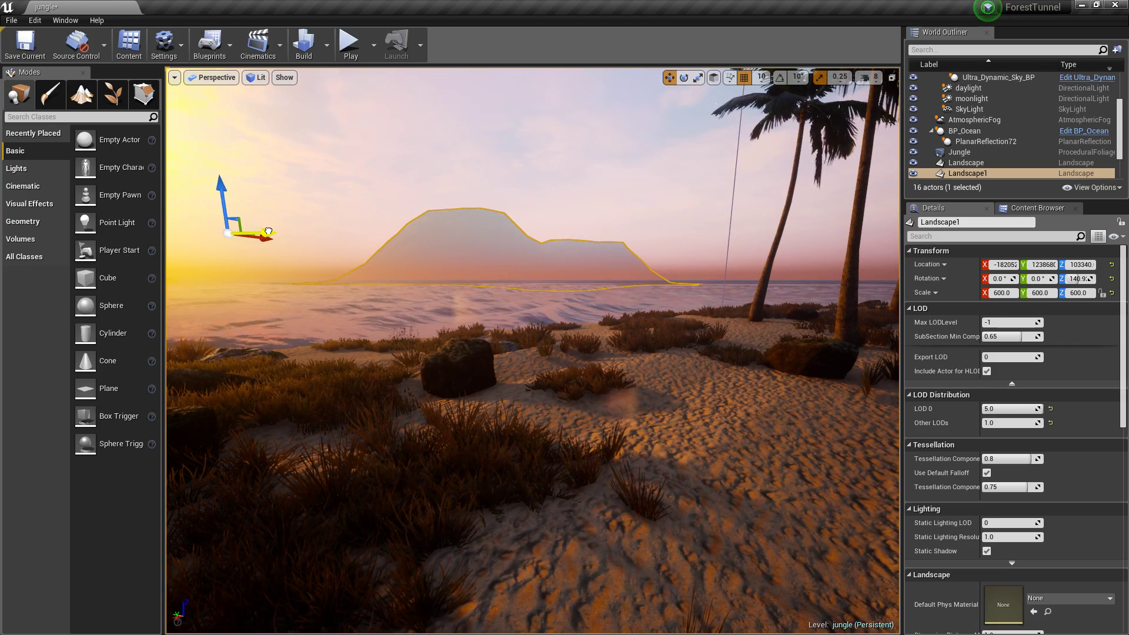
Step: Show the scene as wireframe with the distant island selected and set its Other LODs distribution to 1.371429
{"action": "key", "text": "Escape"}
{"action": "mouse_move", "coordinate": [443, 263]}
{"action": "right_mouse_down"}
{"action": "mouse_move", "coordinate": [223, 250]}
{"action": "mouse_move", "coordinate": [443, 262]}
{"action": "right_mouse_up"}
{"action": "left_click", "coordinate": [505, 257]}
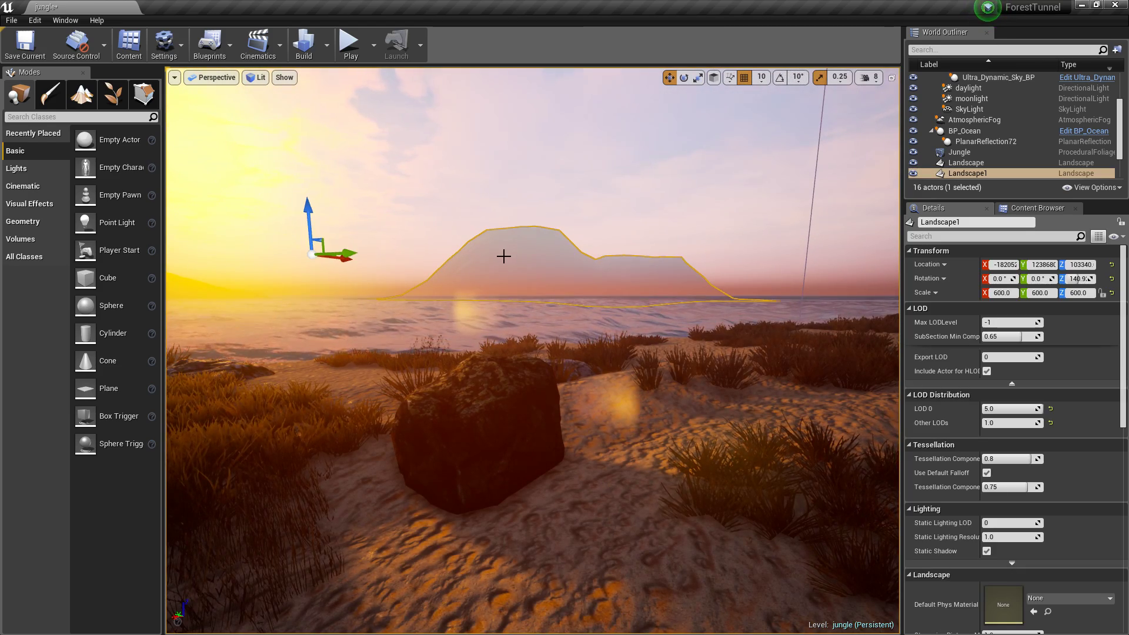
{"action": "left_click", "coordinate": [258, 79]}
{"action": "left_click", "coordinate": [284, 118]}
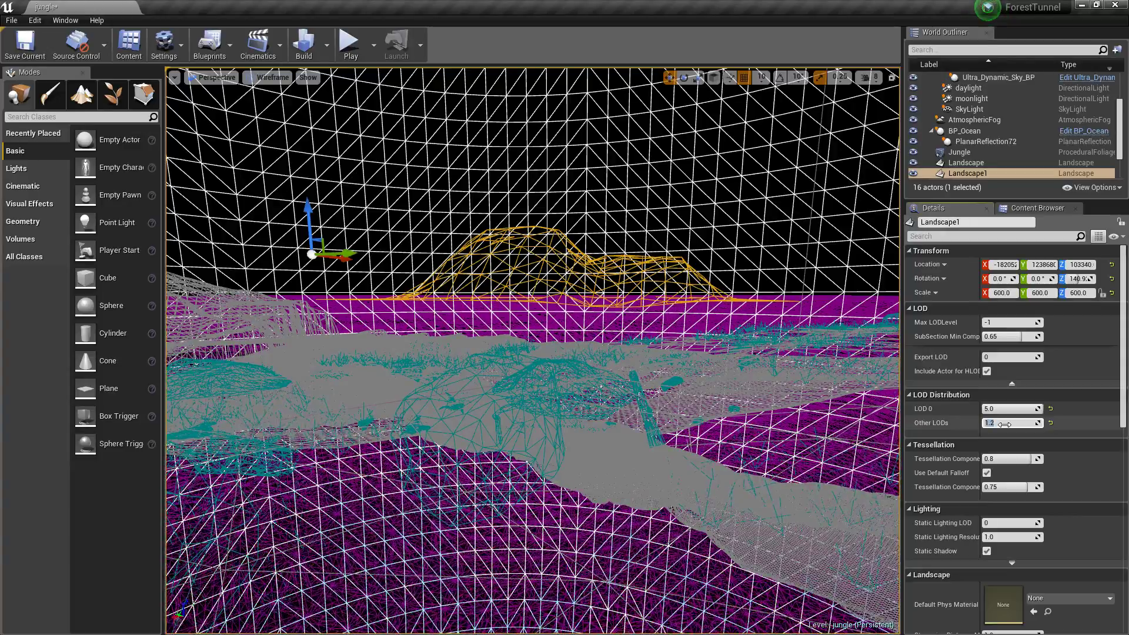
{"action": "left_click", "coordinate": [1089, 431]}
{"action": "mouse_move", "coordinate": [999, 423]}
{"action": "left_mouse_down"}
{"action": "mouse_move", "coordinate": [1011, 423]}
{"action": "mouse_move", "coordinate": [984, 423]}
{"action": "left_mouse_up"}
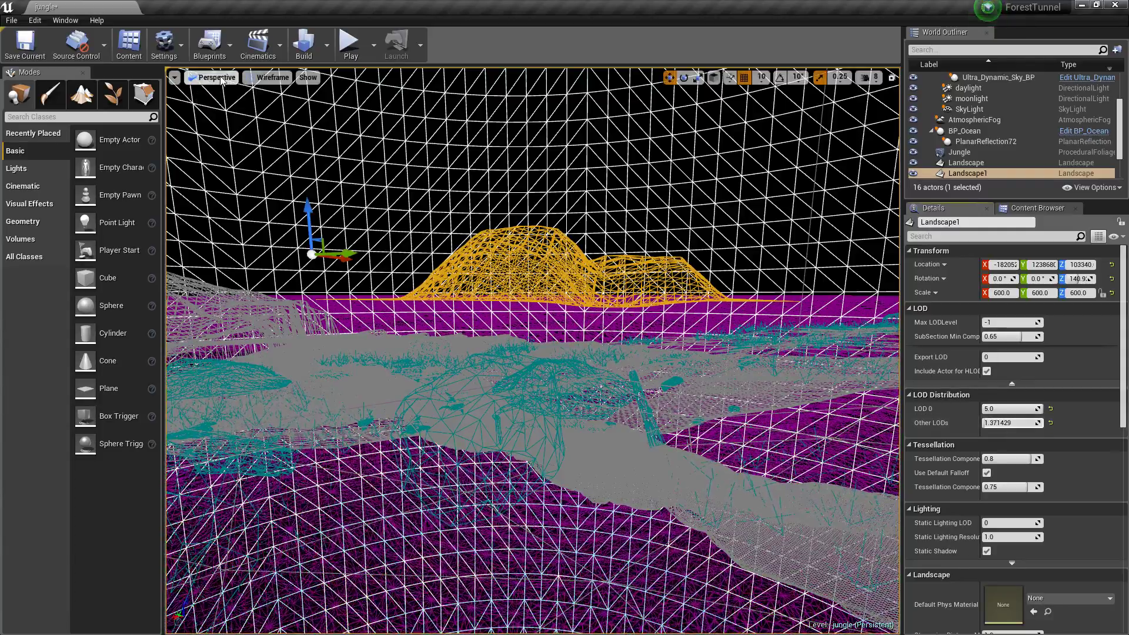
Step: Return the view to Lit and set the island's Other LODs distribution to 1.4
{"action": "left_click", "coordinate": [273, 77]}
{"action": "left_click", "coordinate": [277, 101]}
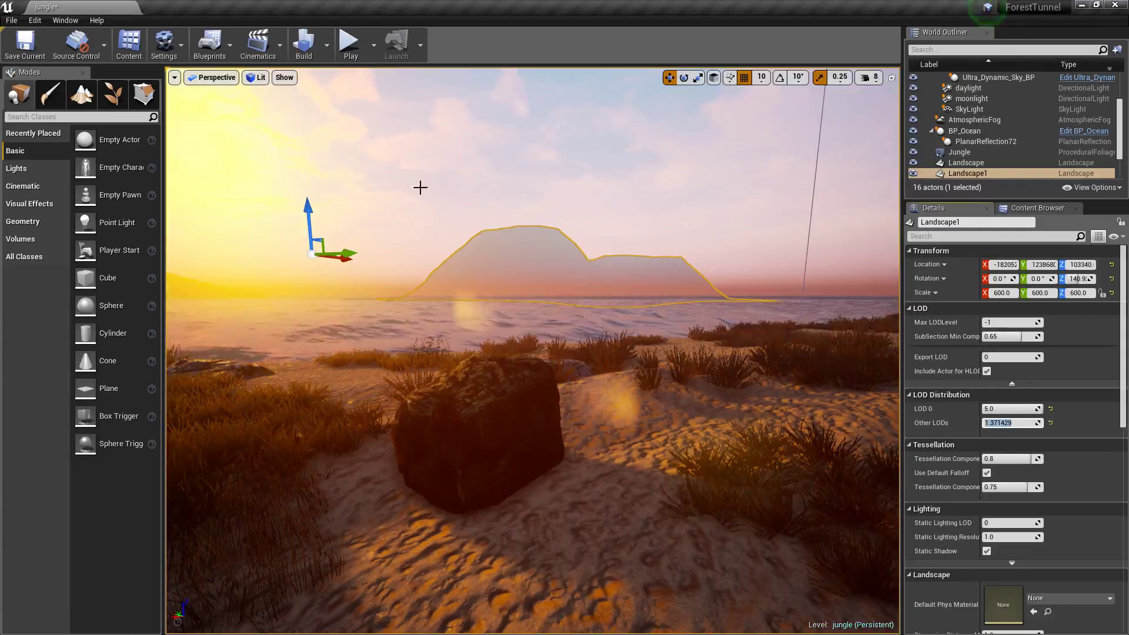
{"action": "left_click", "coordinate": [590, 254]}
{"action": "left_click", "coordinate": [685, 305]}
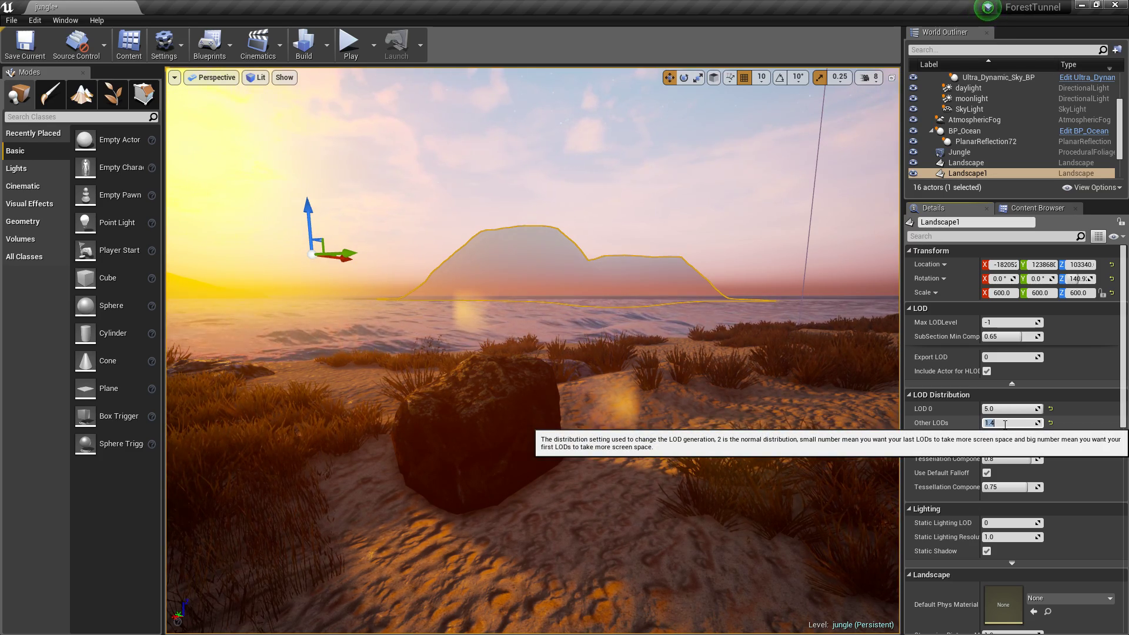
{"action": "right_click_drag", "start_coordinate": [693, 220], "coordinate": [656, 170]}
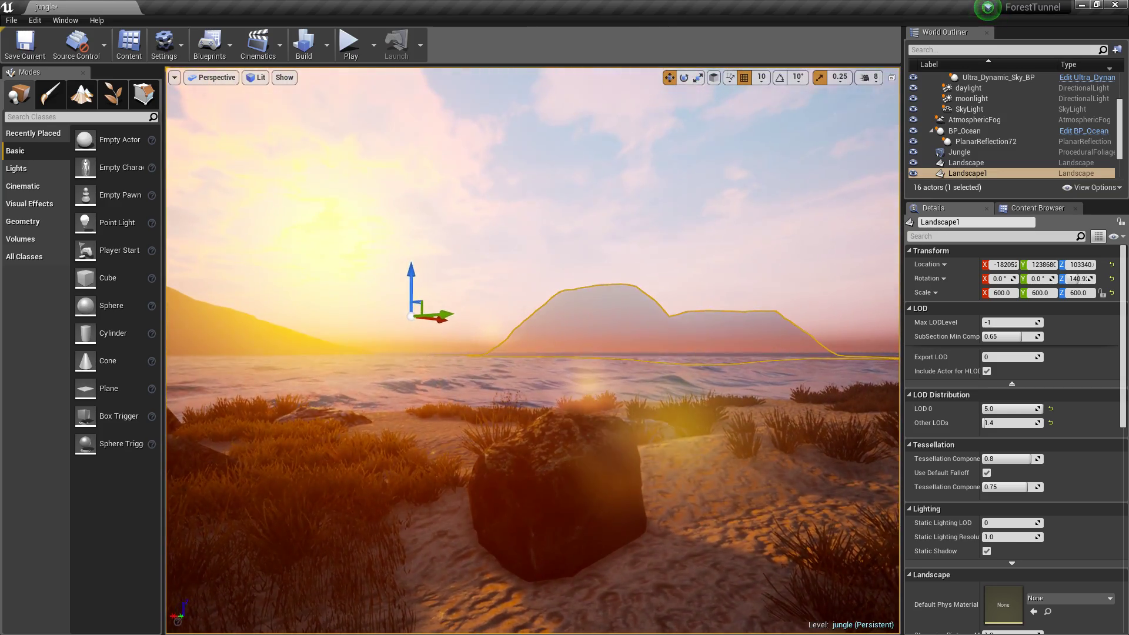
Step: Set the island's Other LODs distribution to 1.0 and deselect it
{"action": "left_click", "coordinate": [655, 249]}
{"action": "right_click_drag", "start_coordinate": [655, 249], "coordinate": [655, 250]}
{"action": "left_click", "coordinate": [559, 224]}
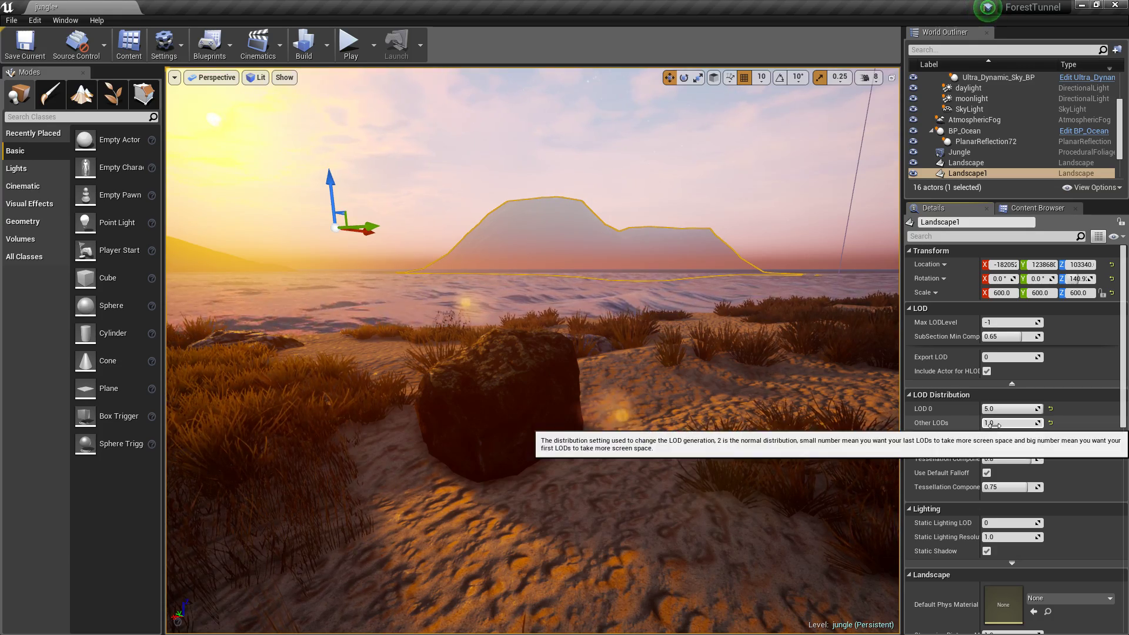
{"action": "left_click", "coordinate": [686, 241]}
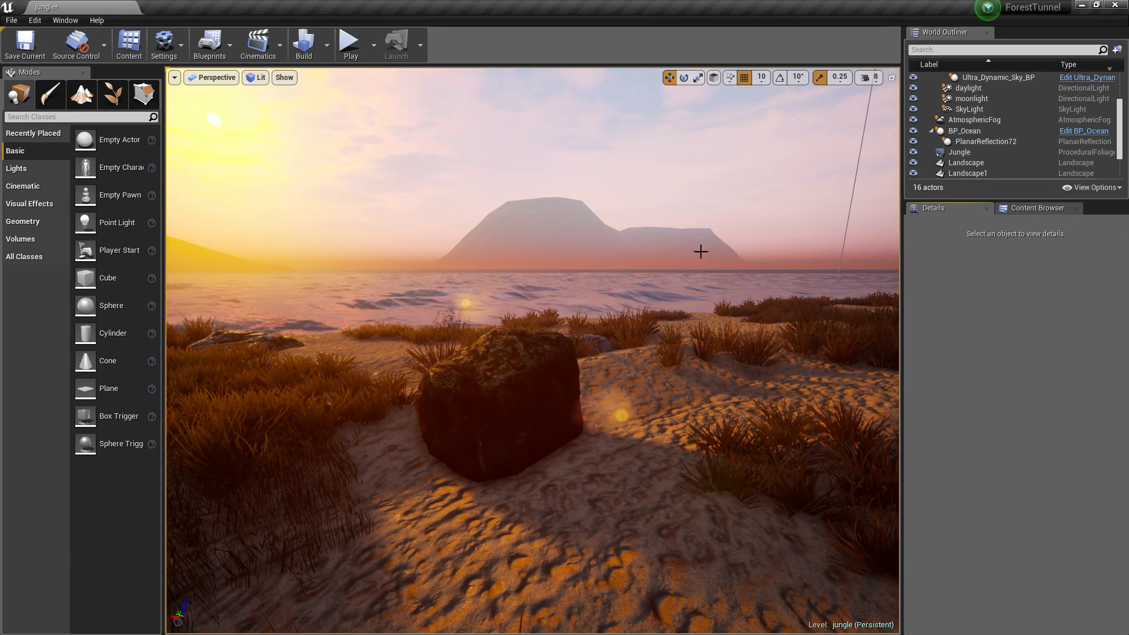
Step: Look around from the beach to compare the distant island with the nearer coast
{"action": "right_click_drag", "start_coordinate": [701, 252], "coordinate": [669, 322]}
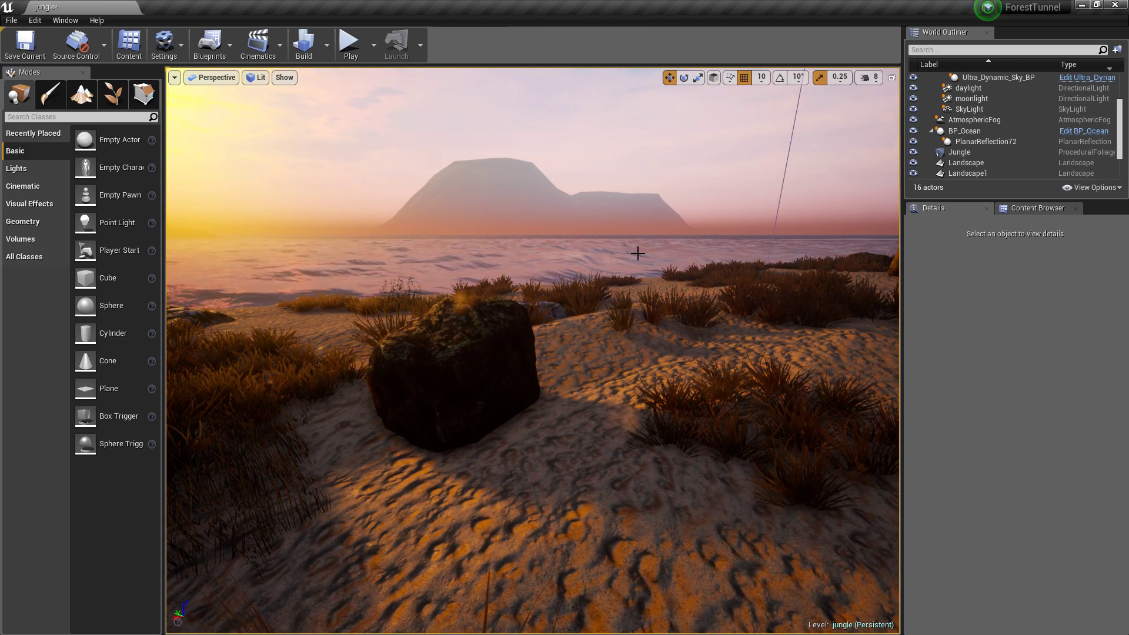
{"action": "right_click_drag", "start_coordinate": [532, 318], "coordinate": [527, 265]}
{"action": "right_click_drag", "start_coordinate": [601, 383], "coordinate": [602, 384]}
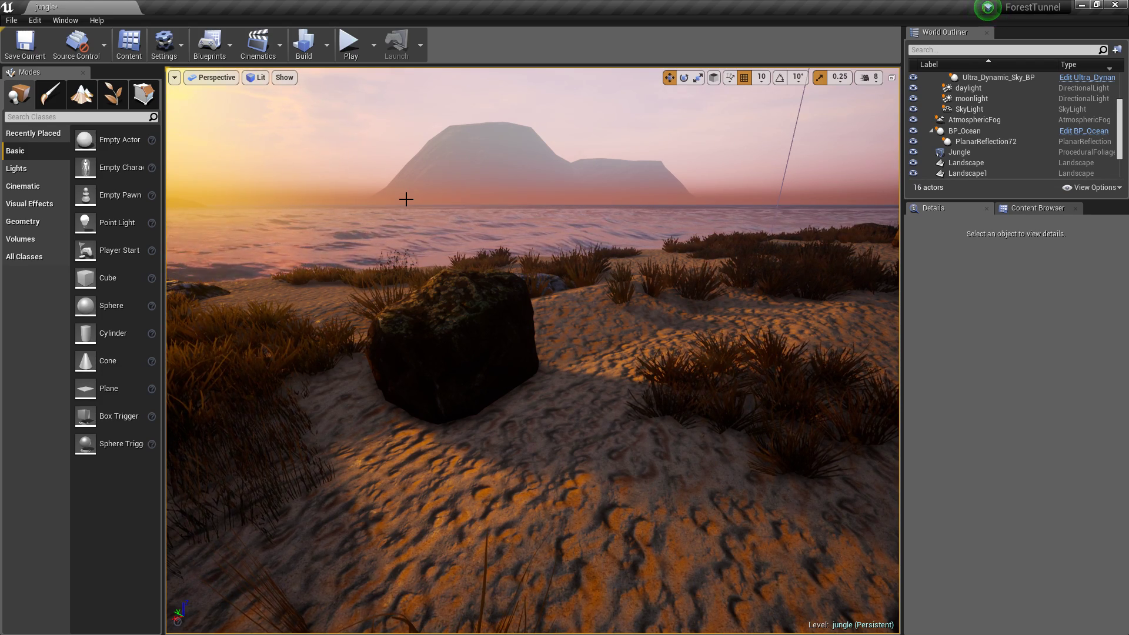
{"action": "right_click_drag", "start_coordinate": [508, 201], "coordinate": [752, 192]}
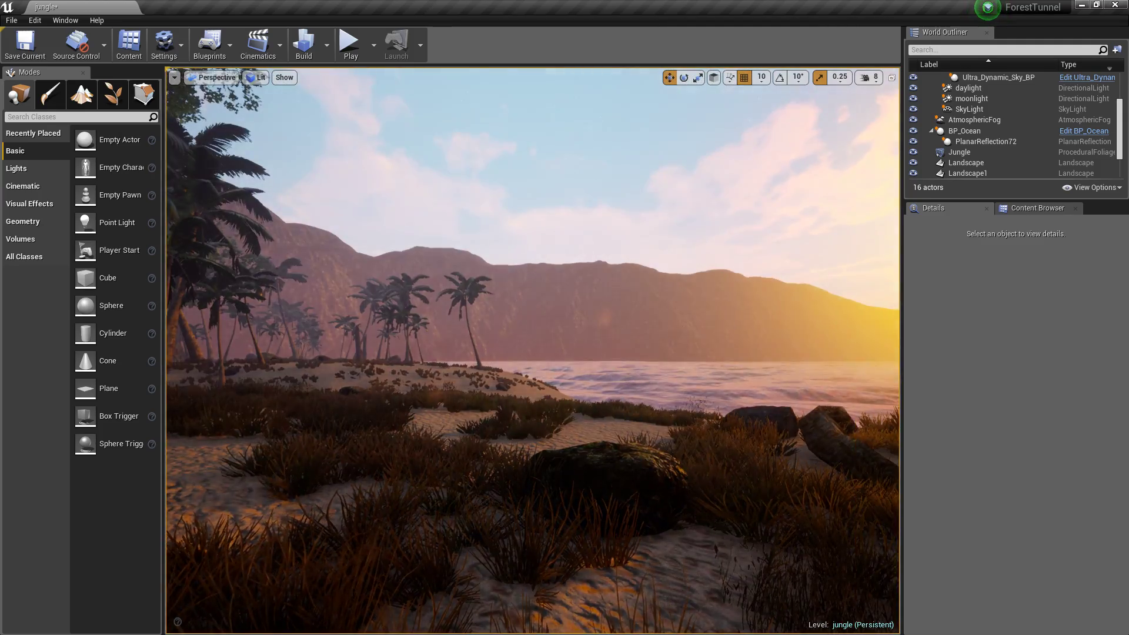
{"action": "mouse_move", "coordinate": [638, 197]}
{"action": "right_mouse_down"}
{"action": "mouse_move", "coordinate": [682, 200]}
{"action": "mouse_move", "coordinate": [641, 197]}
{"action": "right_mouse_up"}
{"action": "right_click_drag", "start_coordinate": [347, 197], "coordinate": [502, 227]}
{"action": "key", "text": "w"}
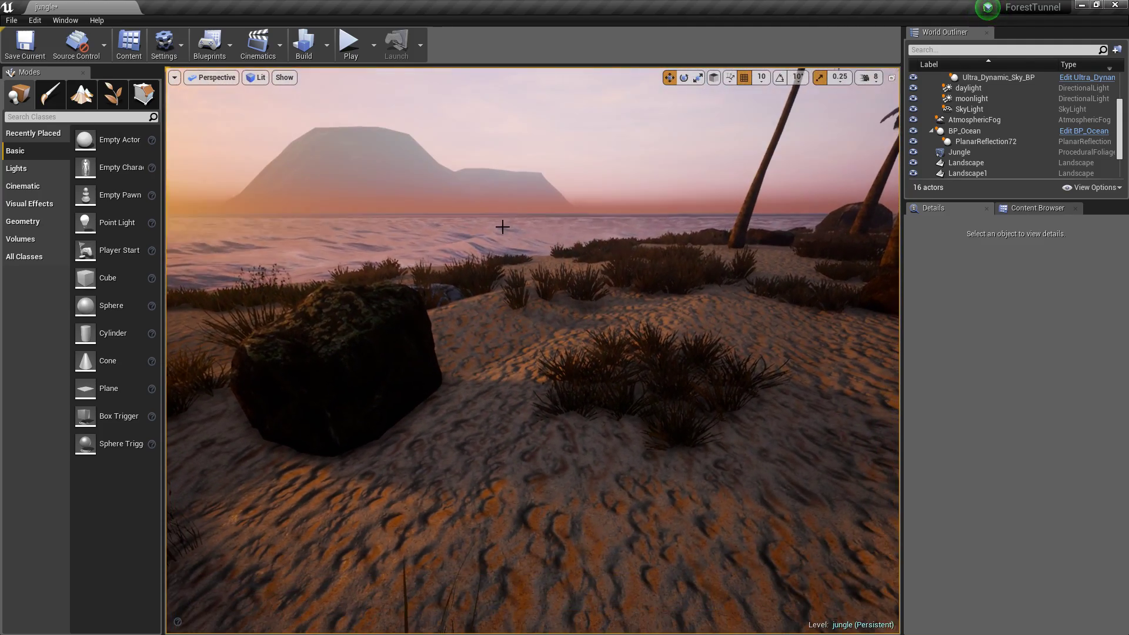
Step: Play the level from the beach, run the character along the shore facing the distant island, and stop playing
{"action": "right_click", "coordinate": [835, 356]}
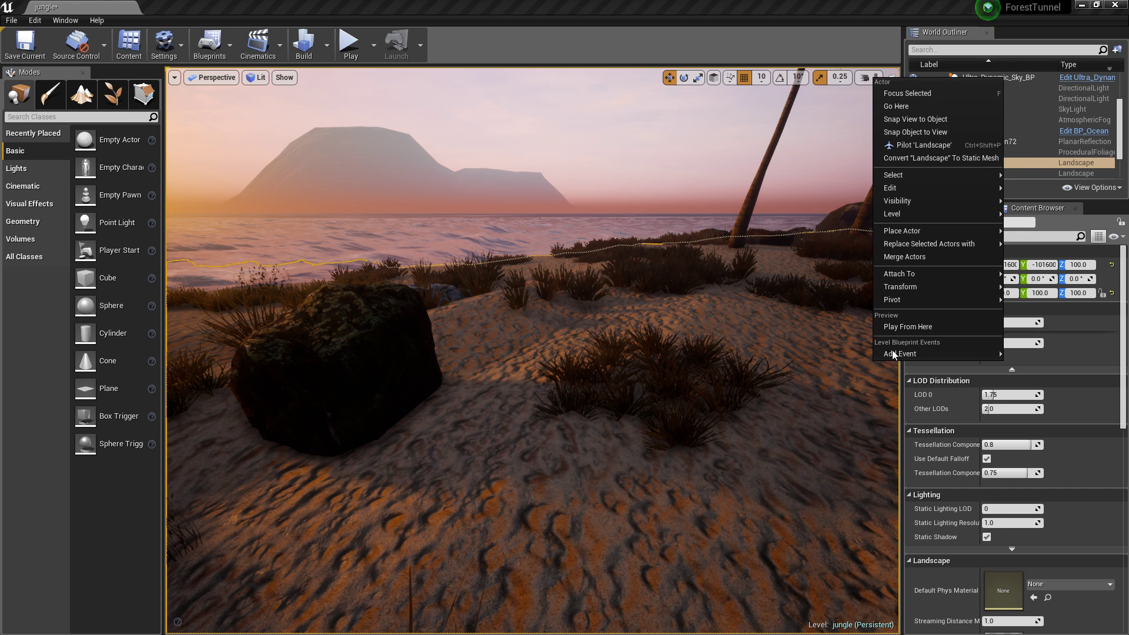
{"action": "left_click", "coordinate": [794, 351]}
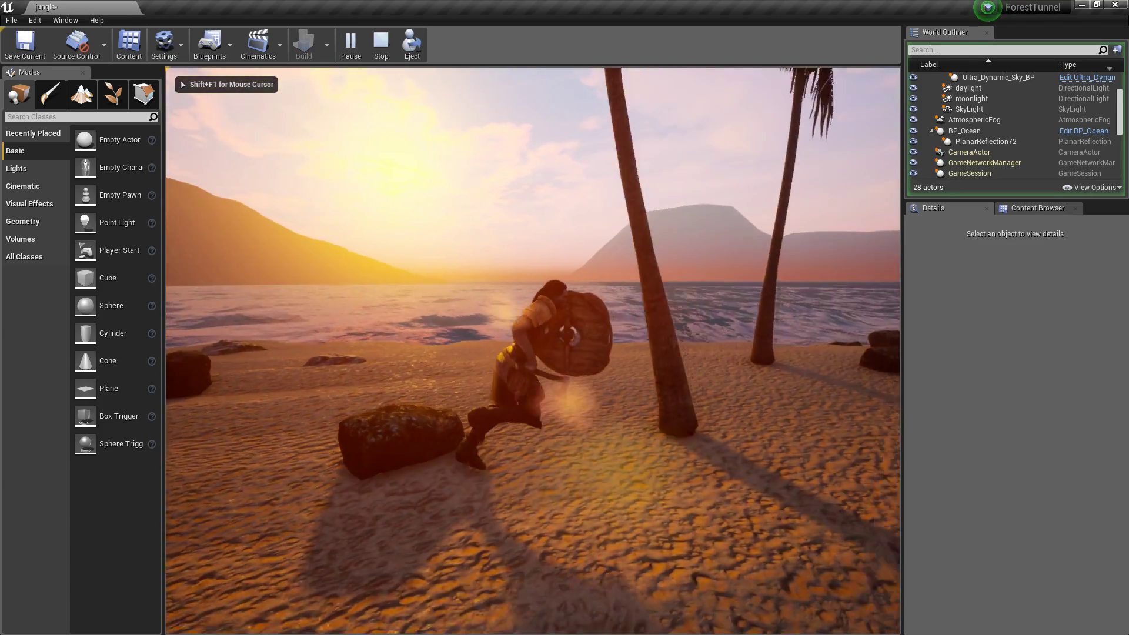
{"action": "key", "text": "d"}
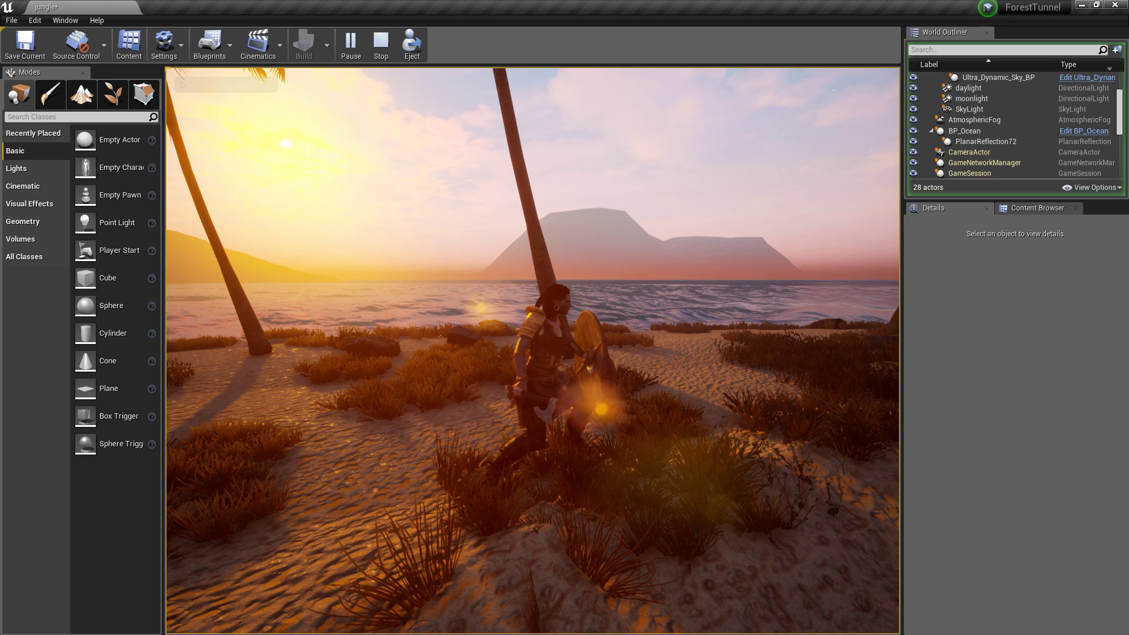
{"action": "key", "text": "Escape"}
Step: Select the Ultra_Dynamic_Sky_BP actor and set its Sun Angle to 147.428574
{"action": "left_click", "coordinate": [779, 276]}
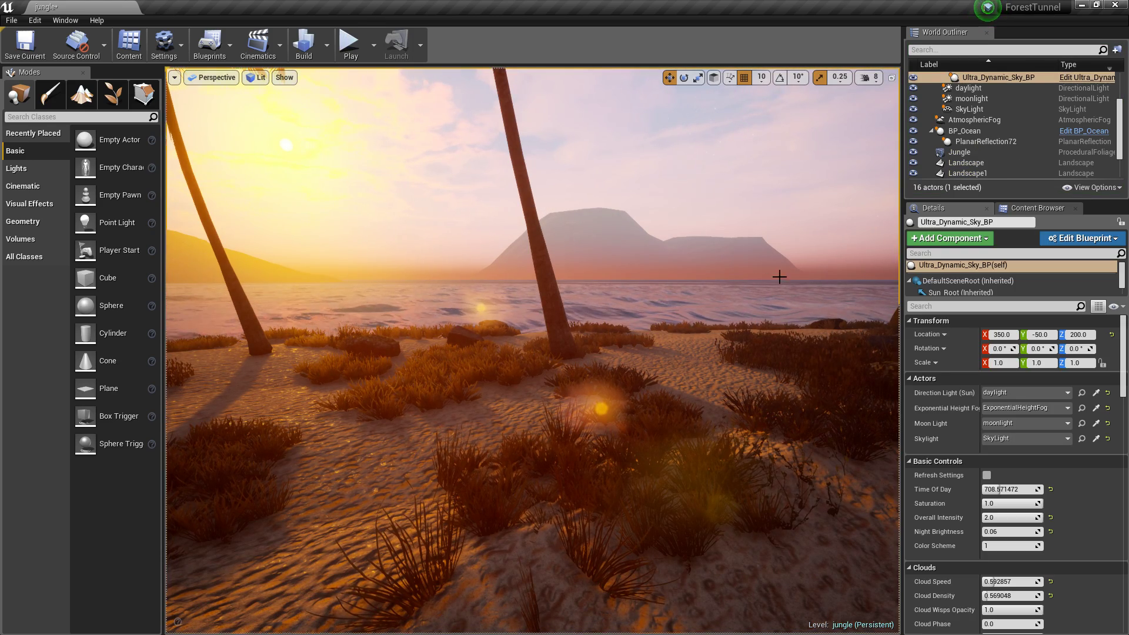
{"action": "scroll", "coordinate": [1115, 551], "scroll_direction": "down", "scroll_amount": 3}
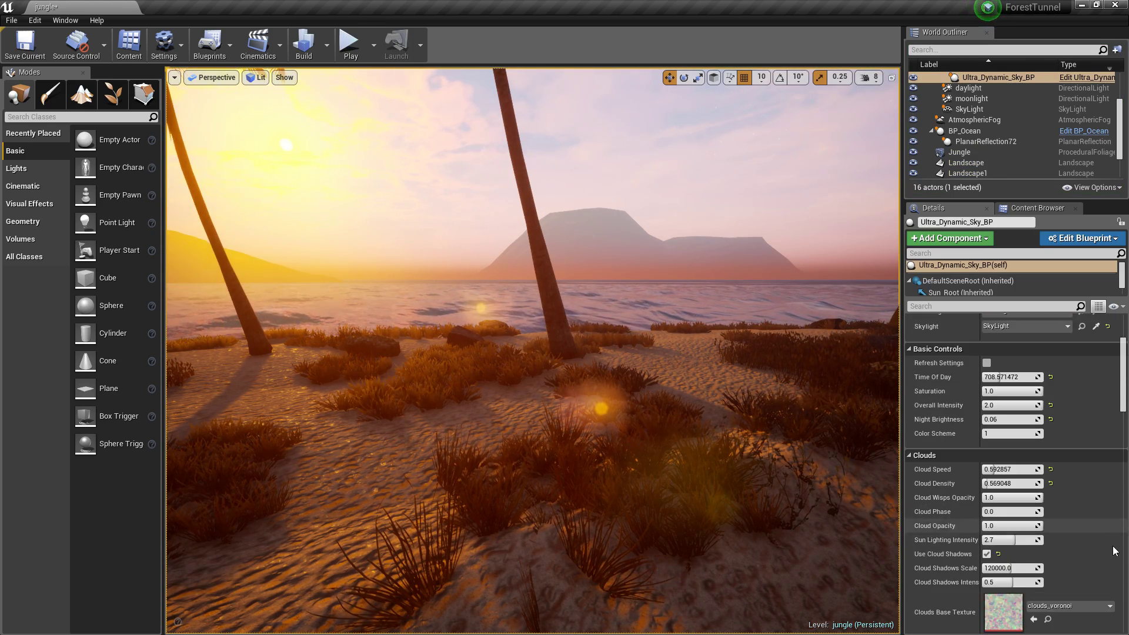
{"action": "scroll", "coordinate": [1116, 551], "scroll_direction": "down", "scroll_amount": 15}
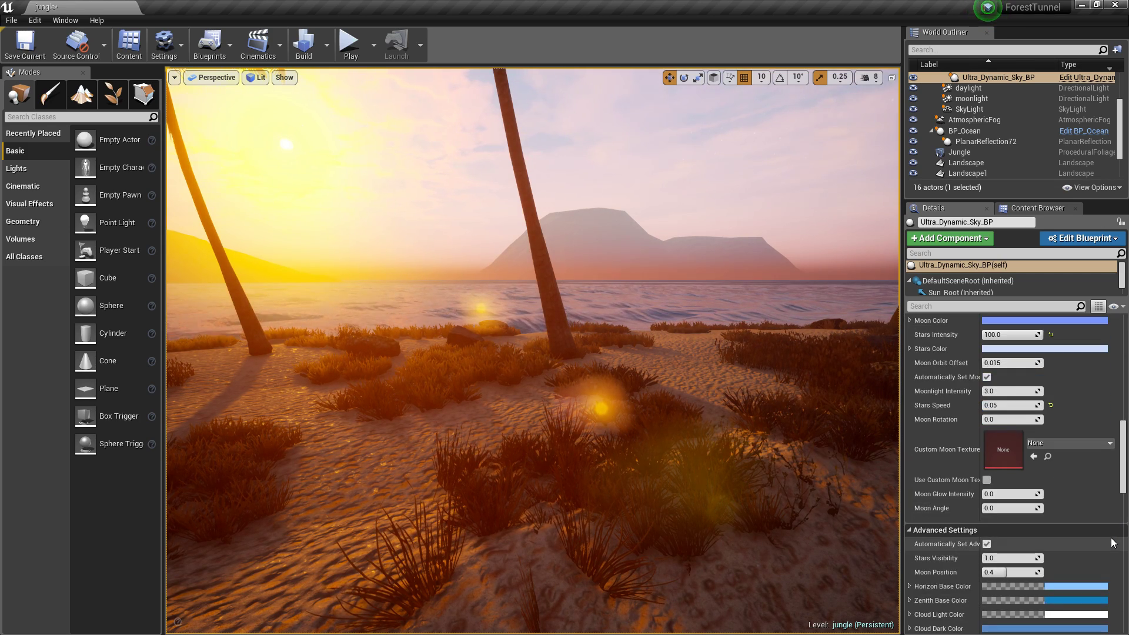
{"action": "scroll", "coordinate": [1111, 538], "scroll_direction": "down", "scroll_amount": 3}
{"action": "scroll", "coordinate": [1031, 484], "scroll_direction": "down", "scroll_amount": 3}
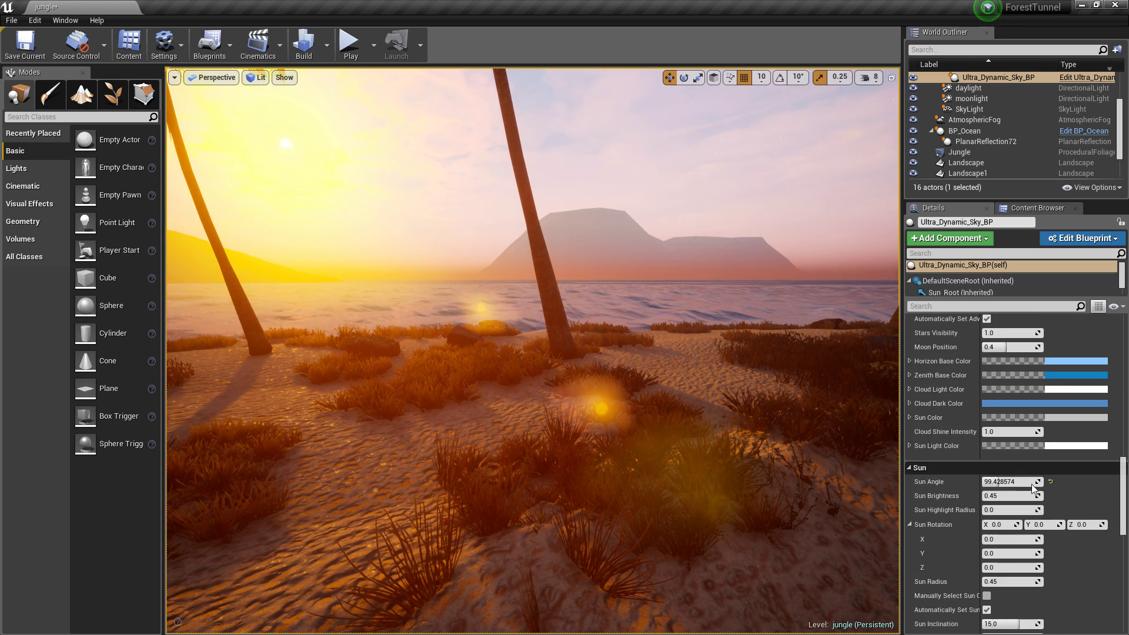
{"action": "scroll", "coordinate": [1031, 485], "scroll_direction": "down", "scroll_amount": 3}
{"action": "left_click_drag", "start_coordinate": [1000, 425], "coordinate": [1007, 425]}
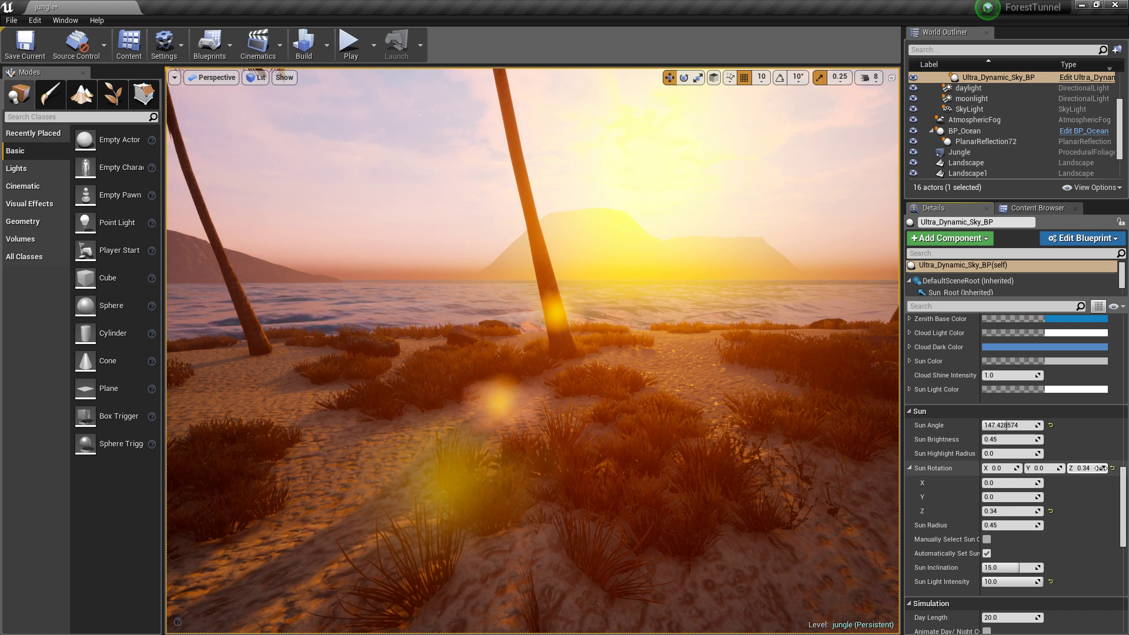
Step: Reset the sky actor's Sun Rotation to default, fine-tune its Sun Inclination to slightly below 15, and deselect the actor
{"action": "left_click", "coordinate": [1113, 468]}
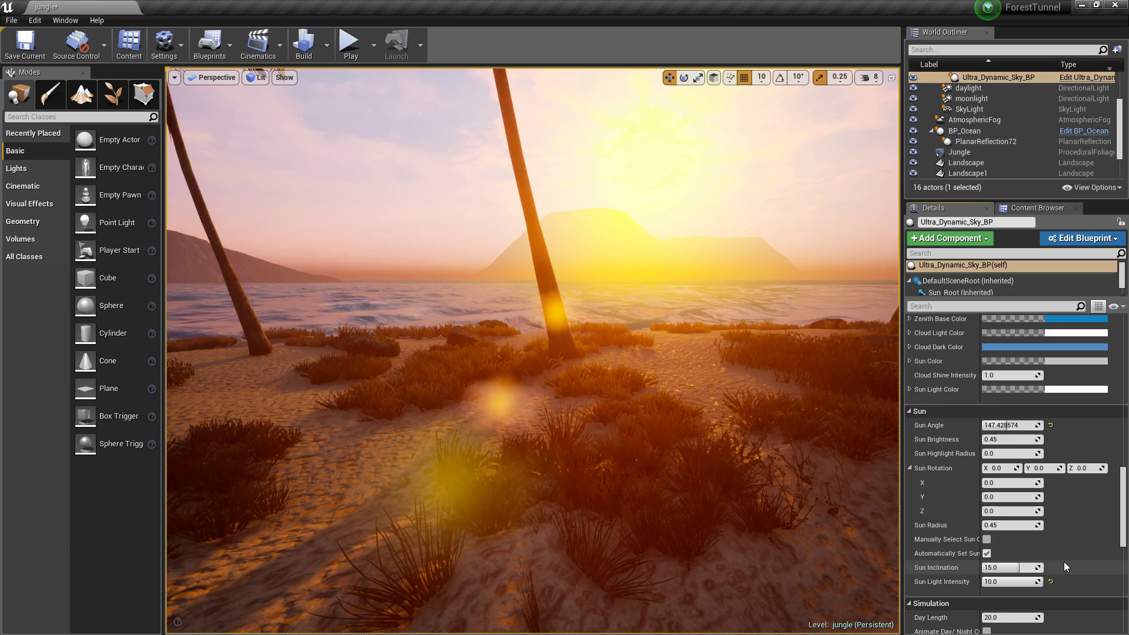
{"action": "mouse_move", "coordinate": [1012, 564]}
{"action": "left_mouse_down"}
{"action": "mouse_move", "coordinate": [968, 563]}
{"action": "mouse_move", "coordinate": [1027, 568]}
{"action": "mouse_move", "coordinate": [1009, 567]}
{"action": "left_mouse_up"}
{"action": "right_click_drag", "start_coordinate": [648, 327], "coordinate": [647, 355]}
{"action": "key", "text": "Escape"}
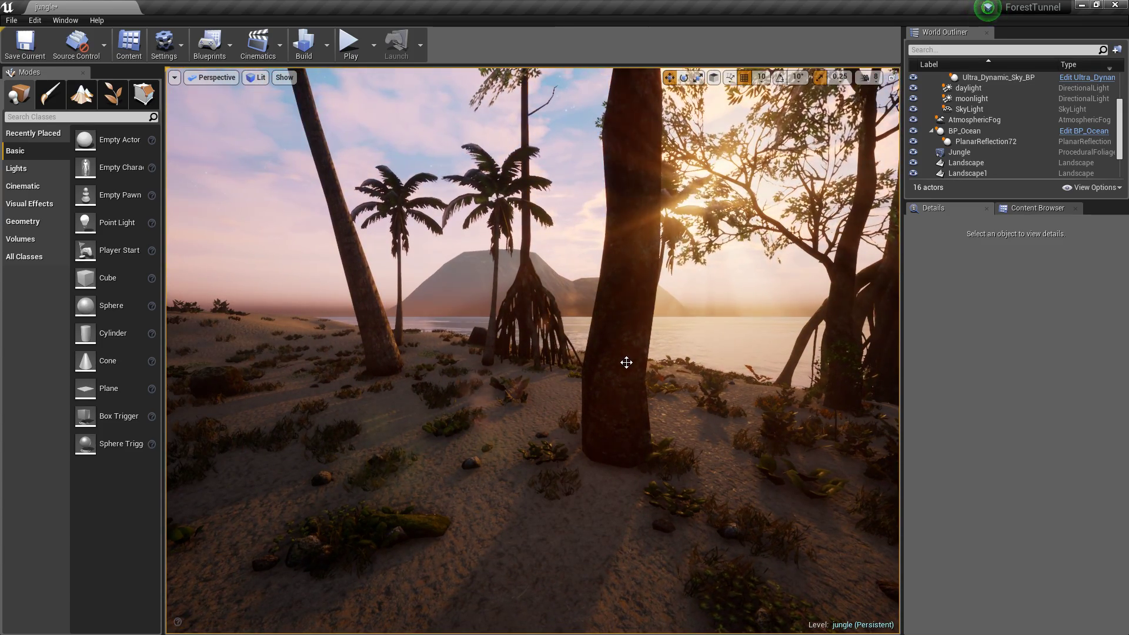
Step: Examine the distant island from over the water and from among the beach trees, finishing with a full-screen viewport
{"action": "right_click_drag", "start_coordinate": [532, 350], "coordinate": [406, 338]}
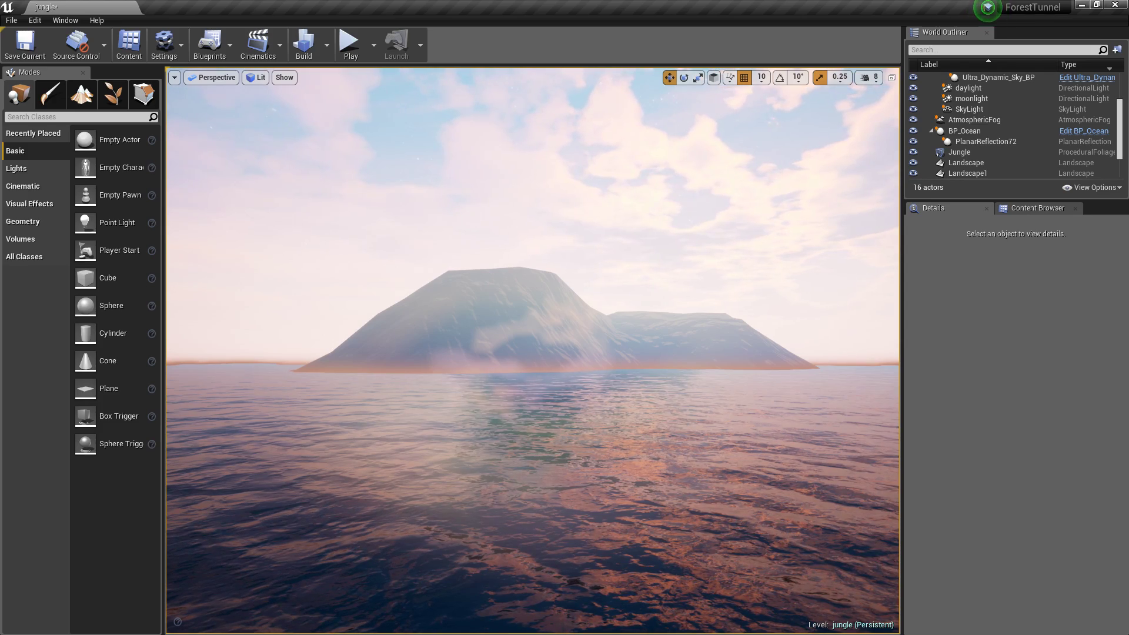
{"action": "right_click_drag", "start_coordinate": [709, 272], "coordinate": [891, 282]}
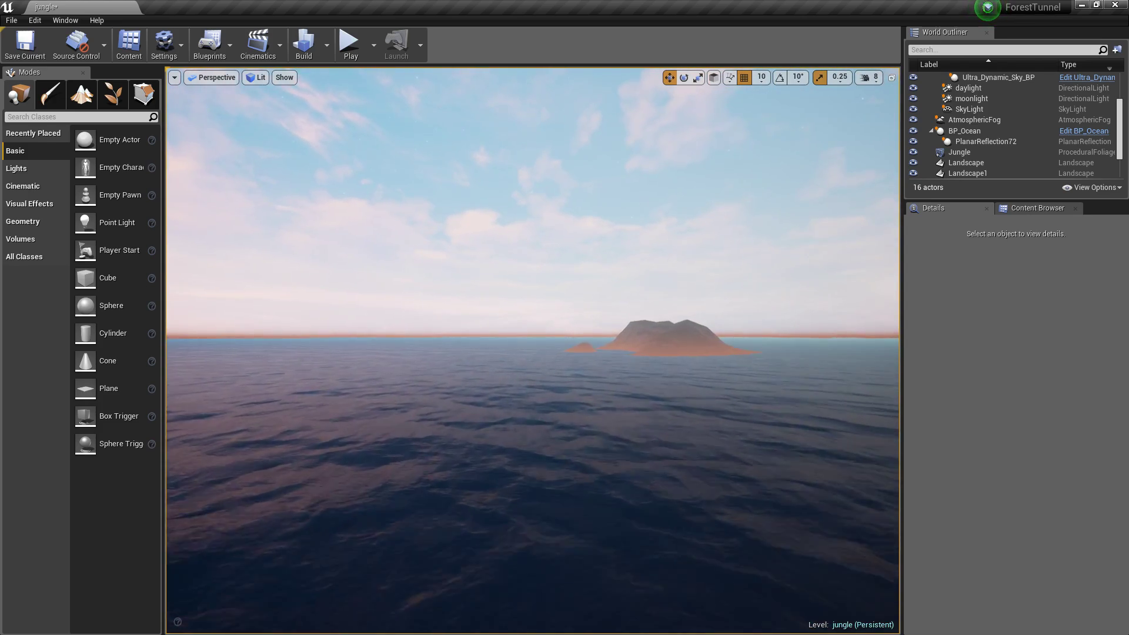
{"action": "right_click_drag", "start_coordinate": [533, 350], "coordinate": [377, 353]}
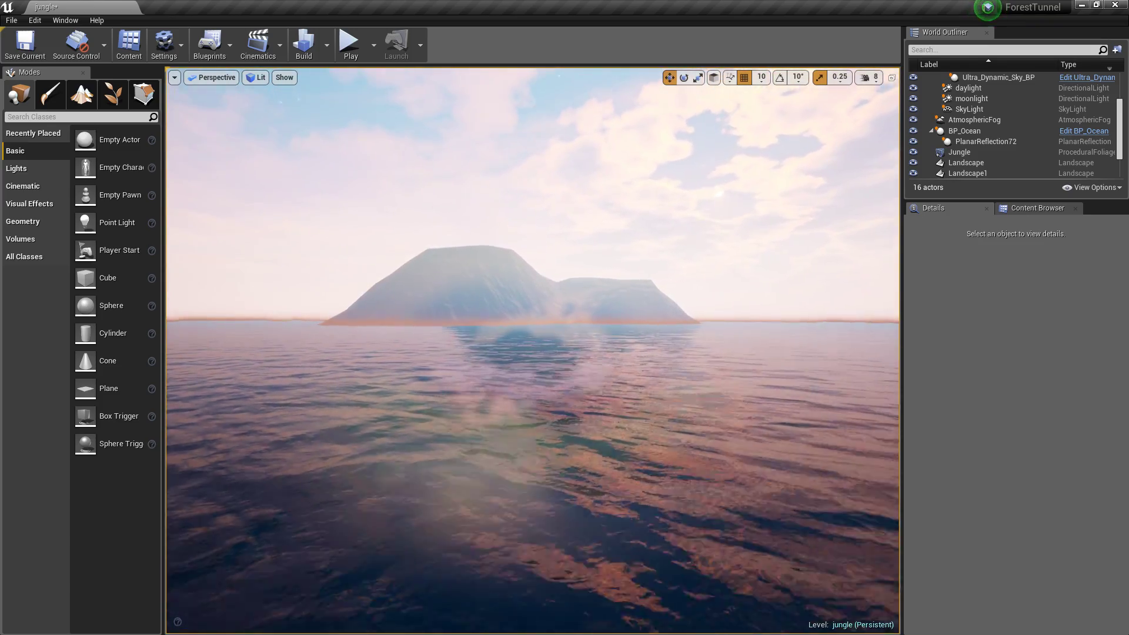
{"action": "right_click_drag", "start_coordinate": [533, 351], "coordinate": [827, 353]}
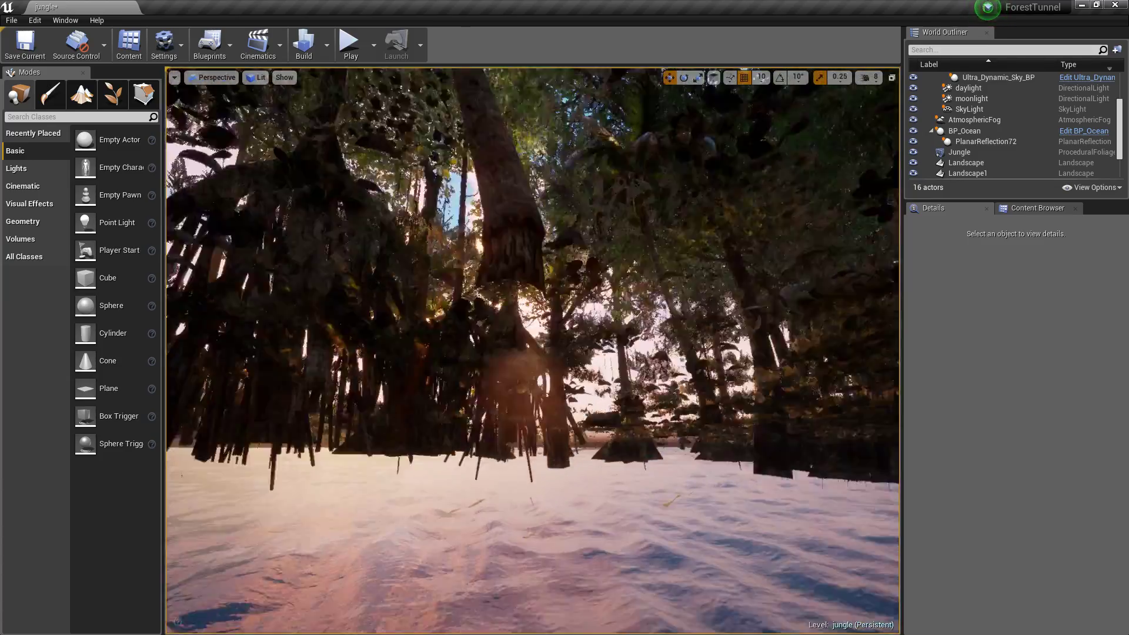
{"action": "scroll", "coordinate": [1000, 170], "scroll_direction": "down", "scroll_amount": 2}
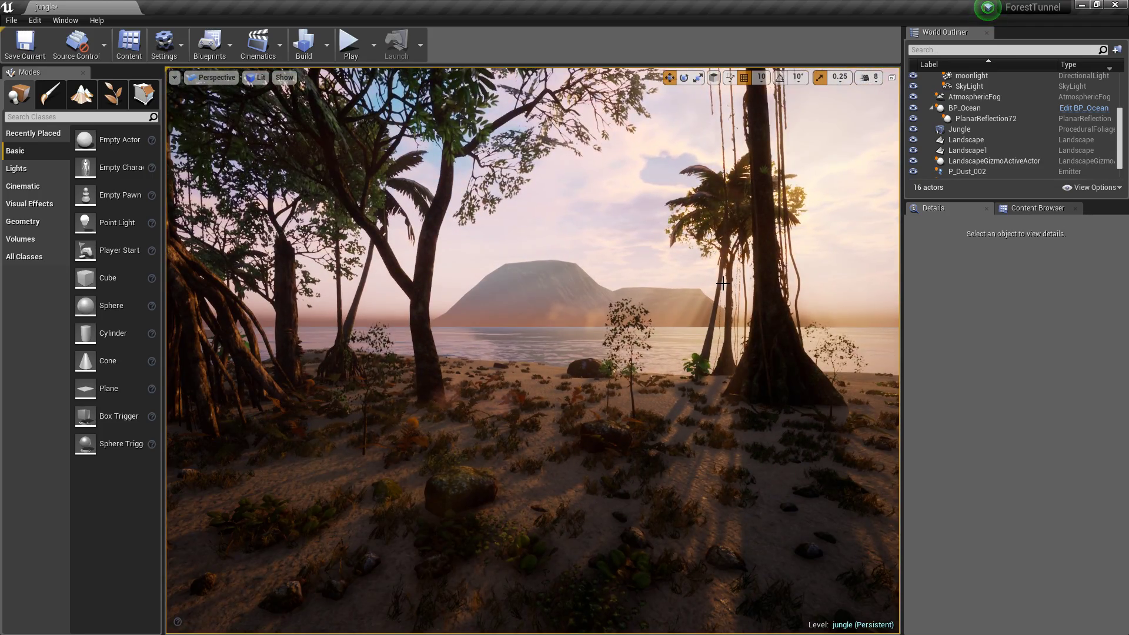
{"action": "key", "text": "F11"}
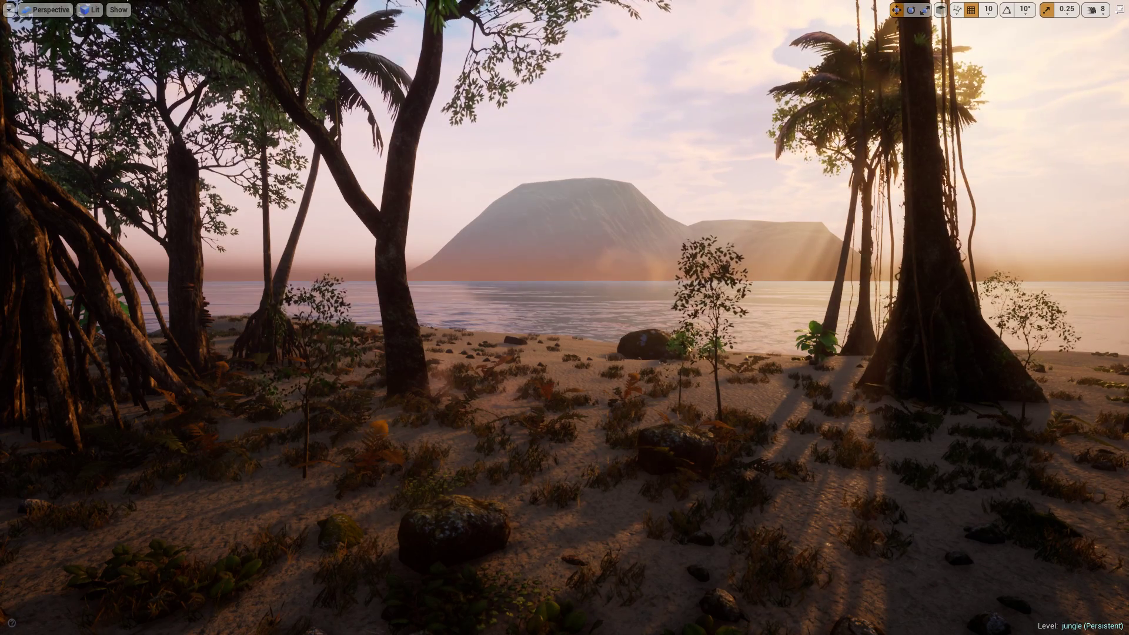